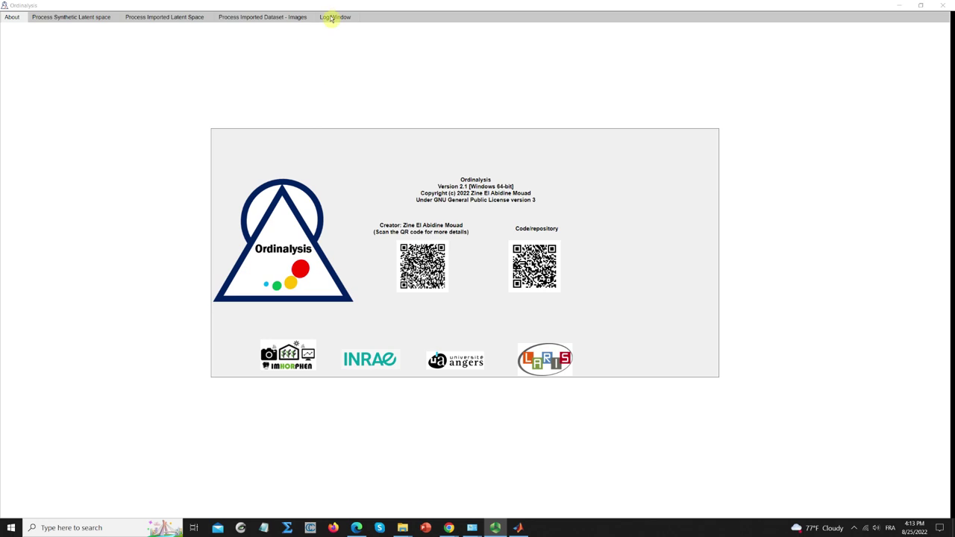
Load the synthetic_log file from the Desktop in the log window and refresh the synthetic data log.
click(332, 18)
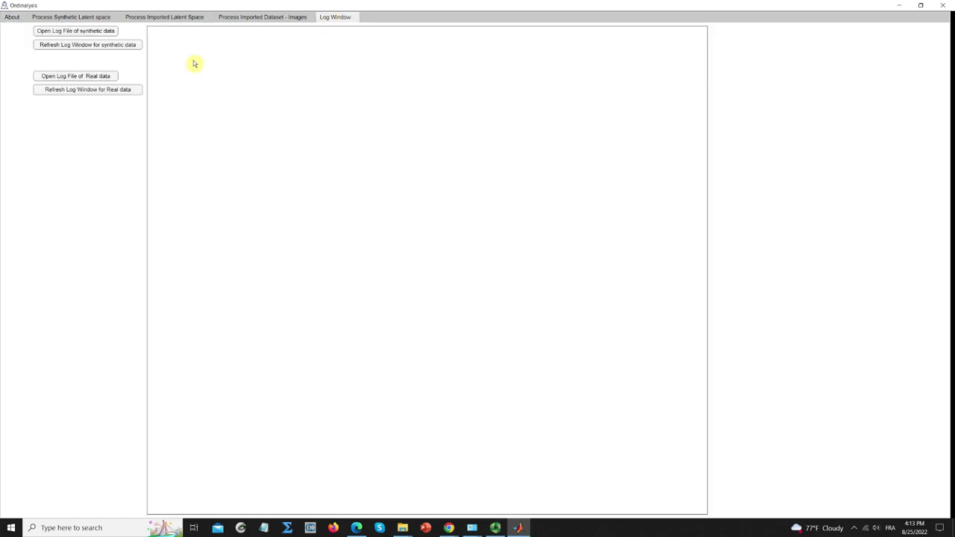
click(89, 32)
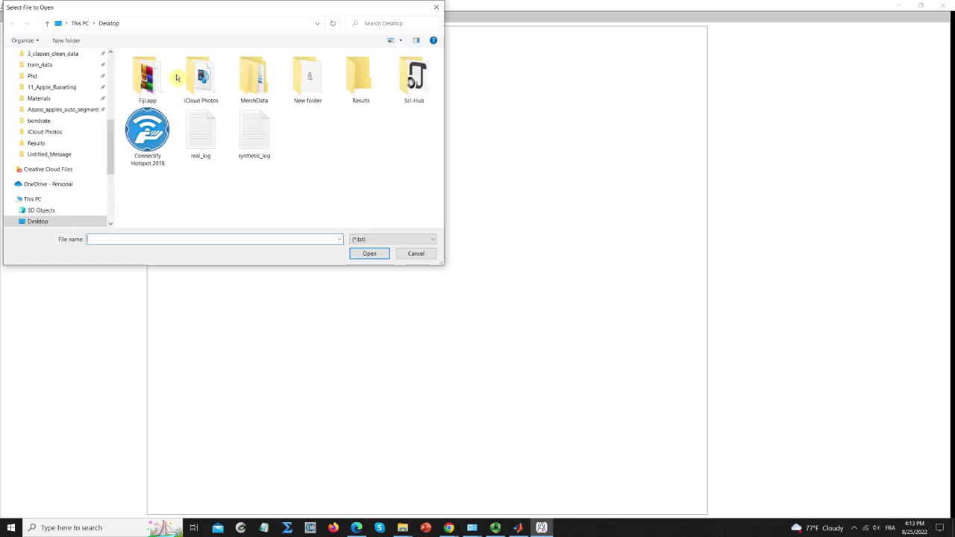
click(238, 142)
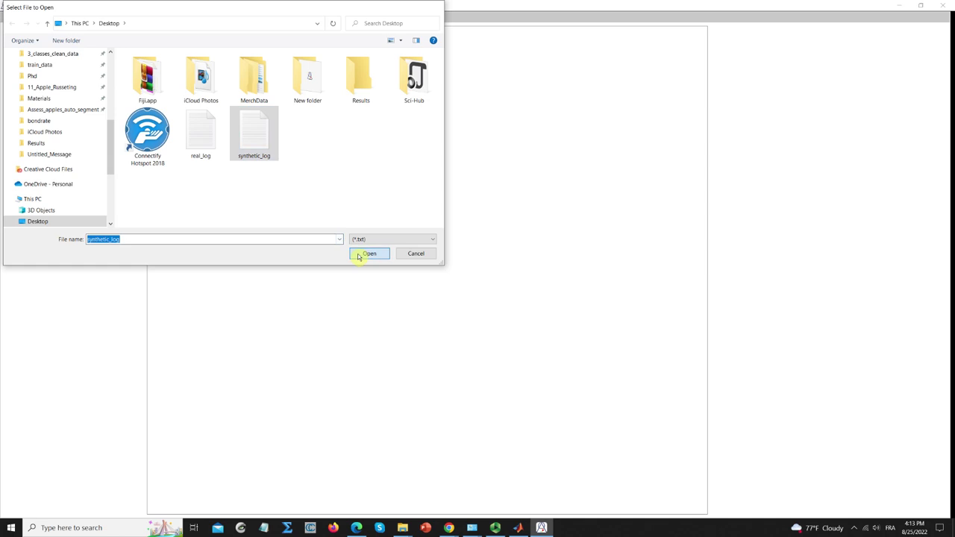
click(366, 253)
click(110, 45)
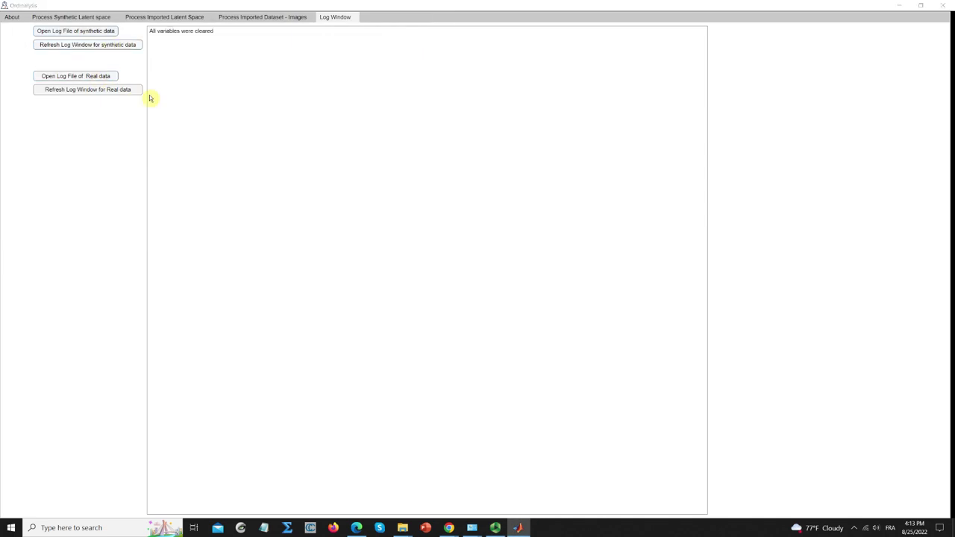
Load the real_log file from the Desktop in the log window and refresh the real data log.
click(97, 79)
click(209, 141)
click(366, 252)
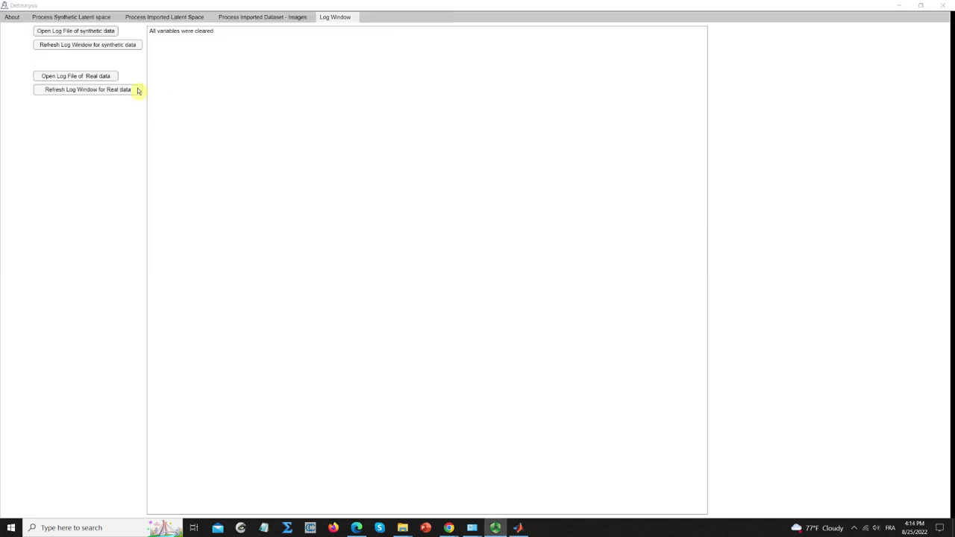
click(123, 89)
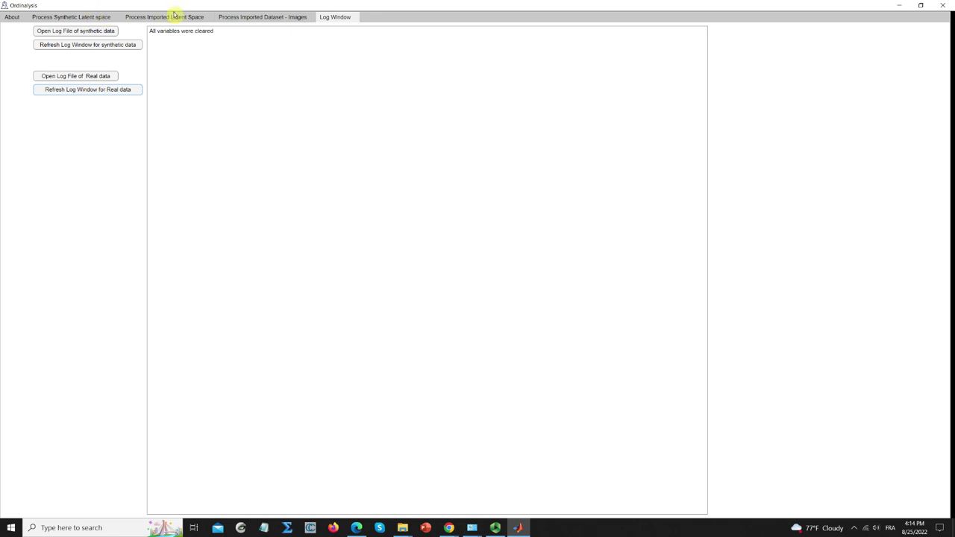
Configure a synthetic Swiss Roll with 6 classes, about 870 instances per class, a noise factor of about 0.17 and a PI factor of about 1.3.
click(106, 16)
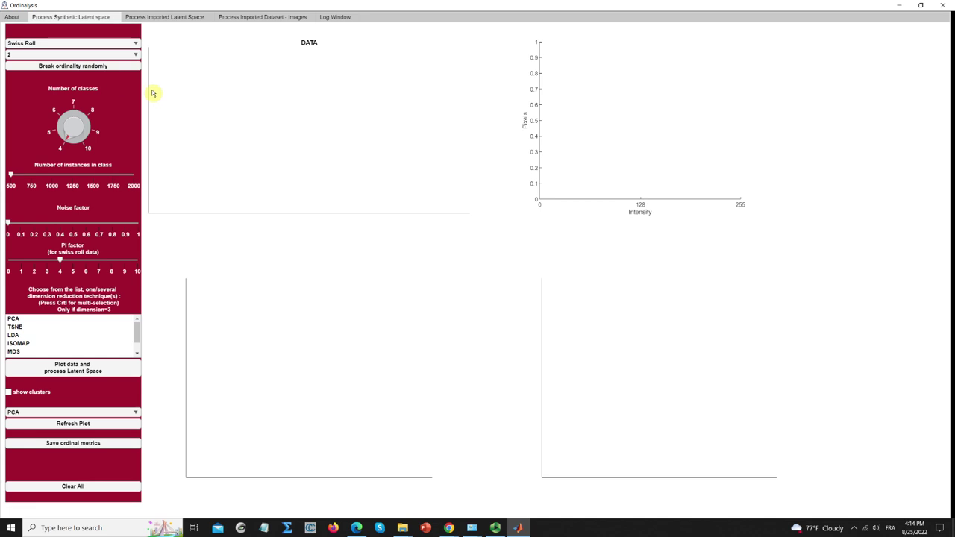
mouse_move(165, 140)
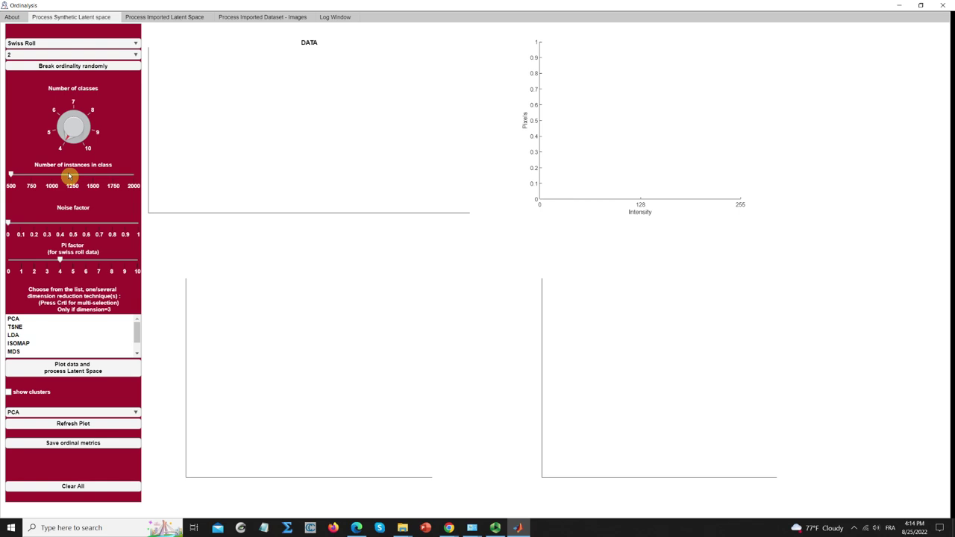
click(96, 44)
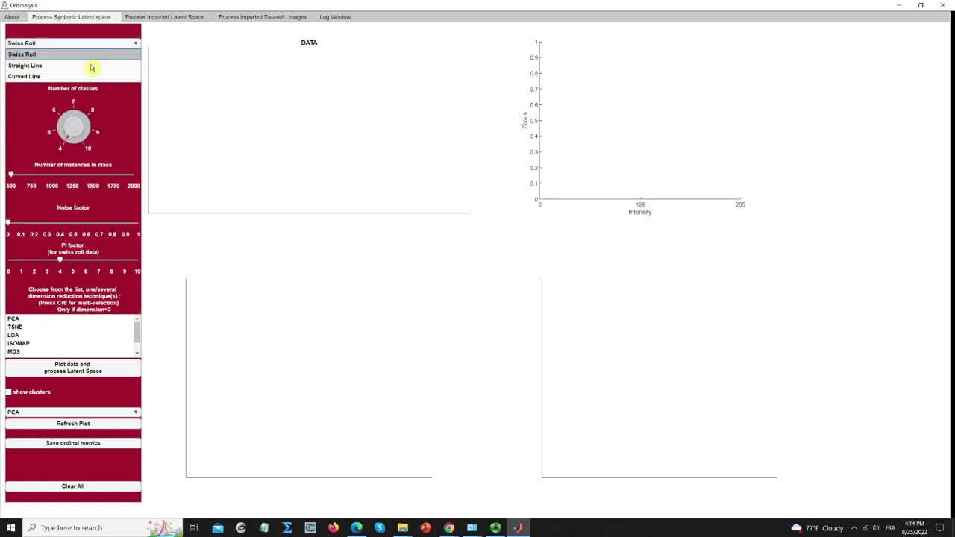
click(68, 55)
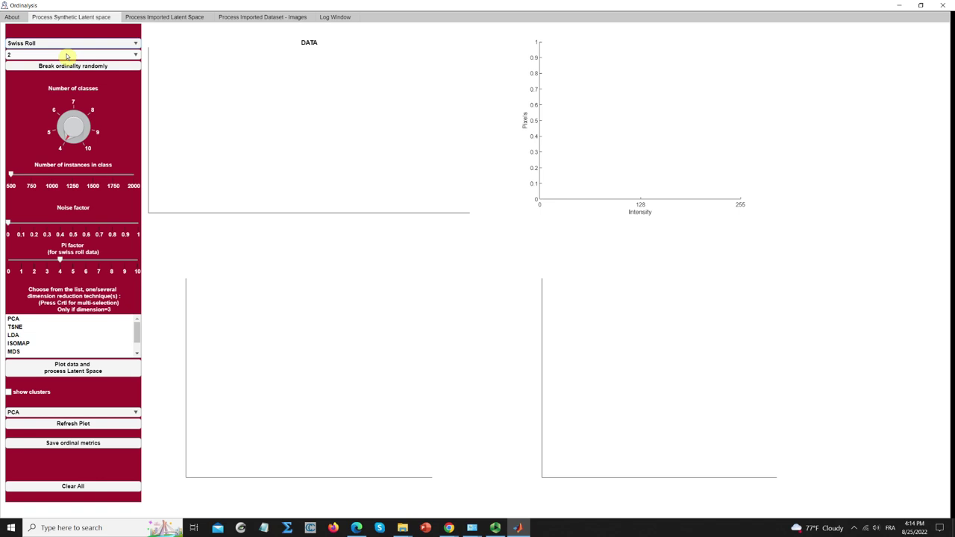
click(62, 116)
click(41, 174)
click(30, 260)
drag(30, 262, 26, 264)
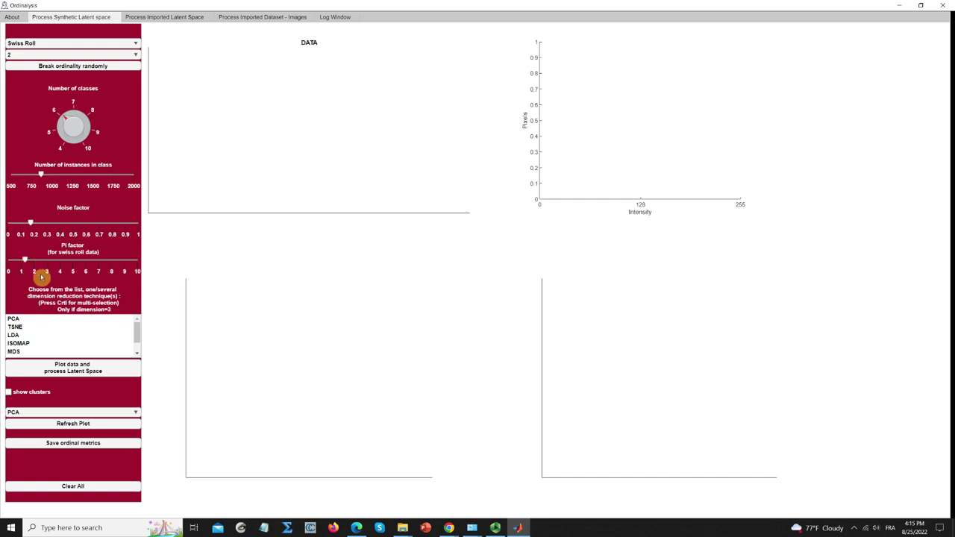
Process and plot the Swiss Roll latent space with PCA, and replot it with clusters shown.
click(43, 319)
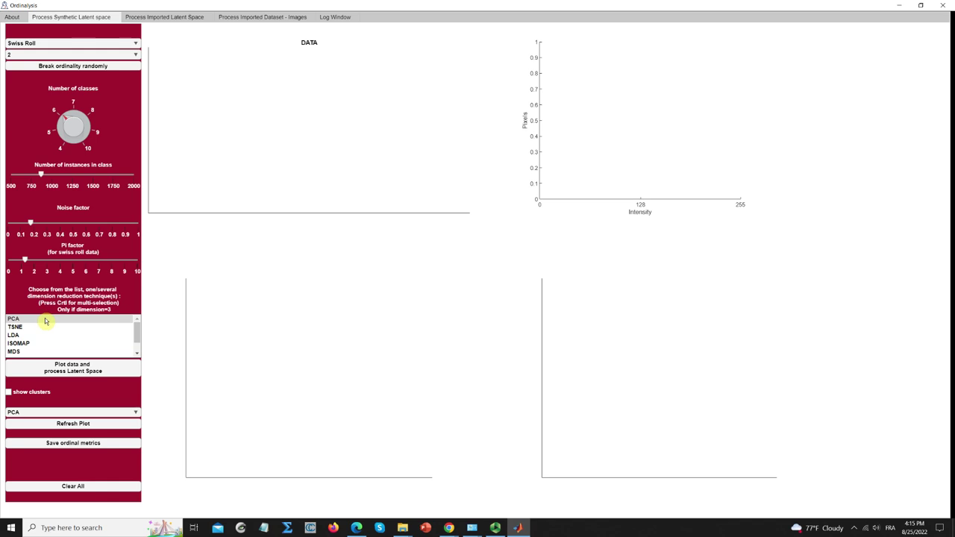
click(61, 366)
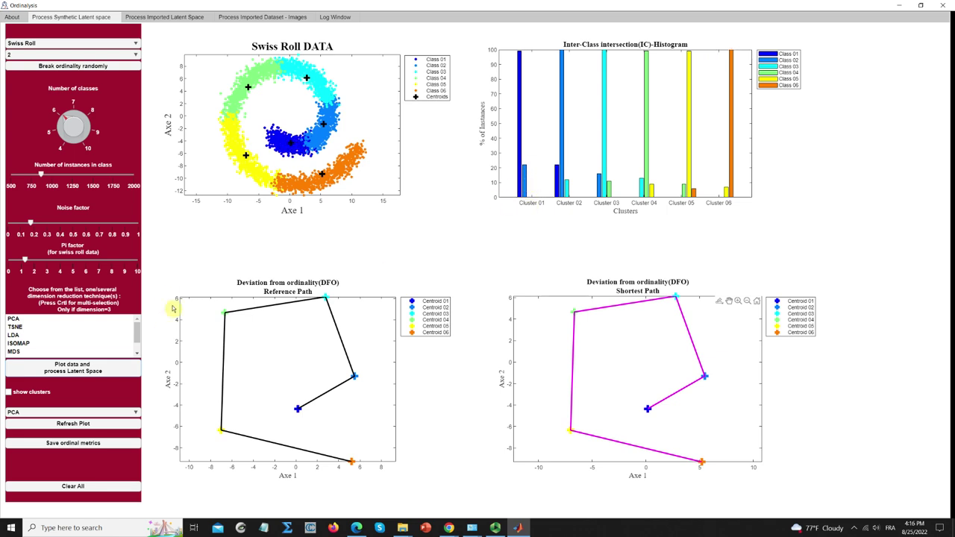
click(11, 392)
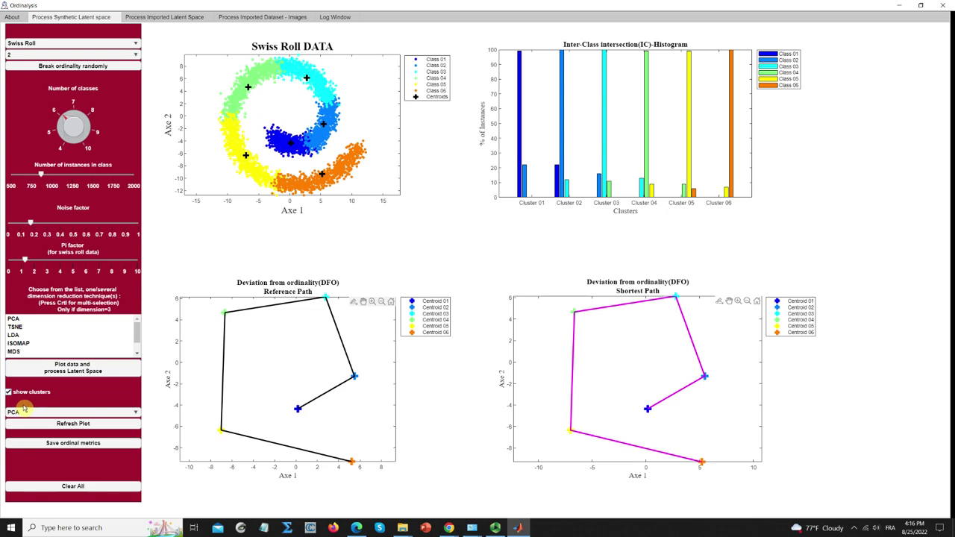
click(66, 374)
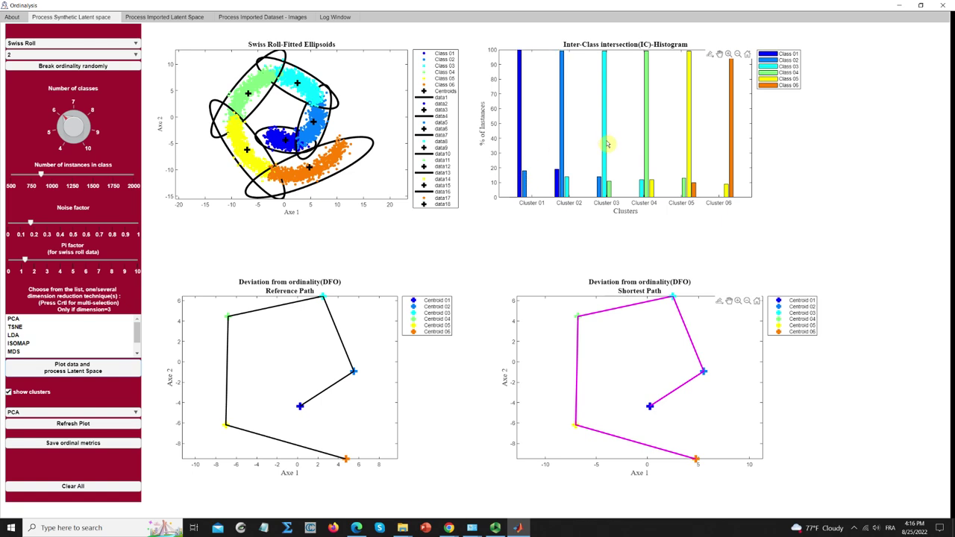
mouse_move(608, 145)
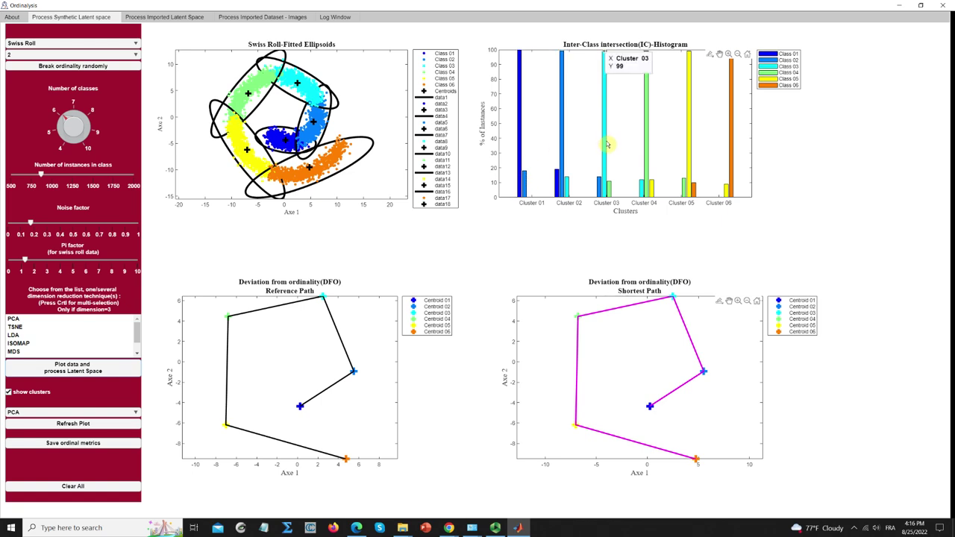
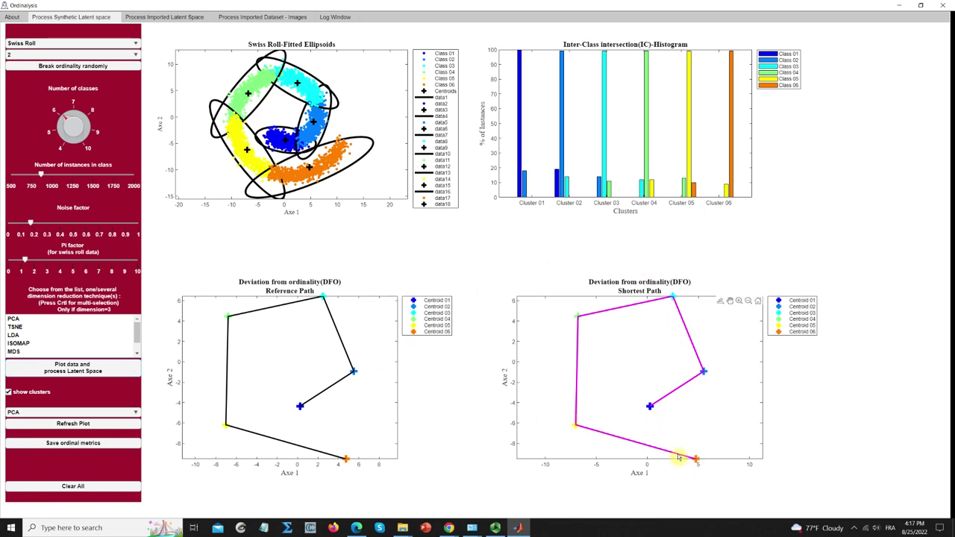
Break the ordinality of the Swiss Roll classes randomly and process and plot the latent space again.
click(84, 74)
click(84, 71)
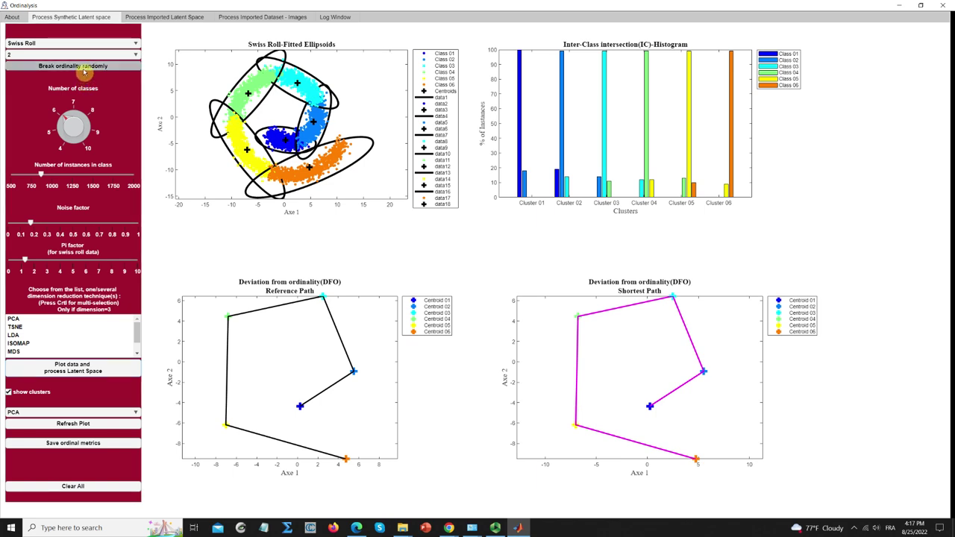
click(93, 377)
click(94, 371)
click(59, 382)
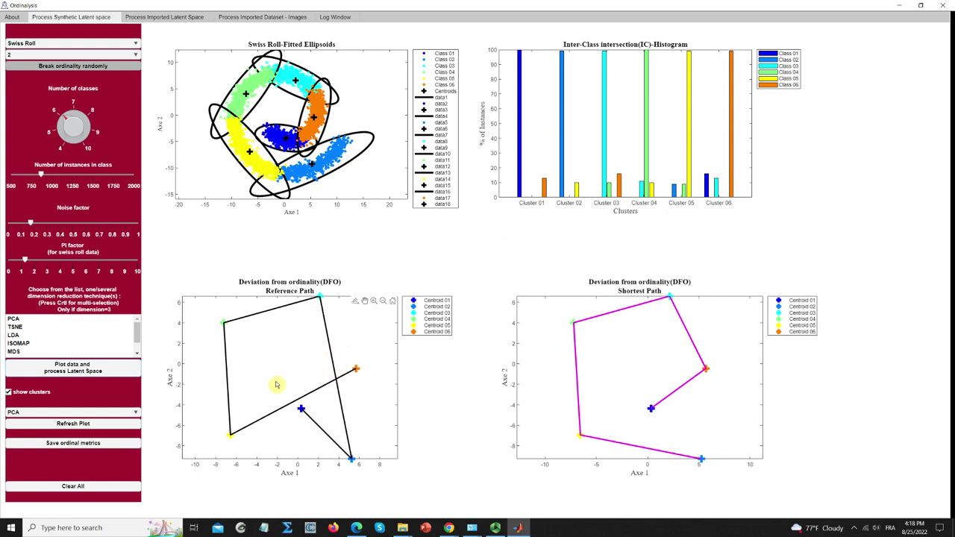
Save the ordinal metrics as the xlsx file ordinal_metrics_synth in the Results folder on the Desktop.
click(55, 445)
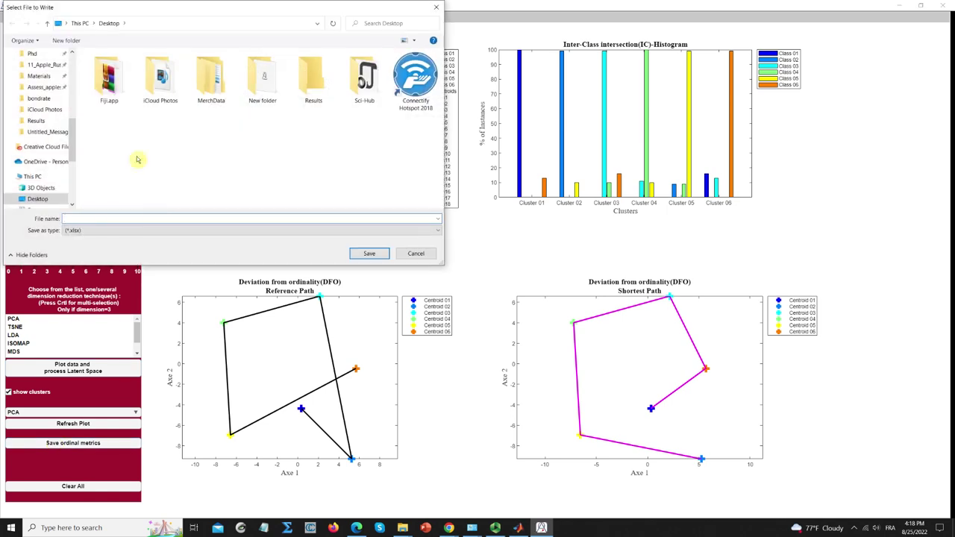
click(297, 90)
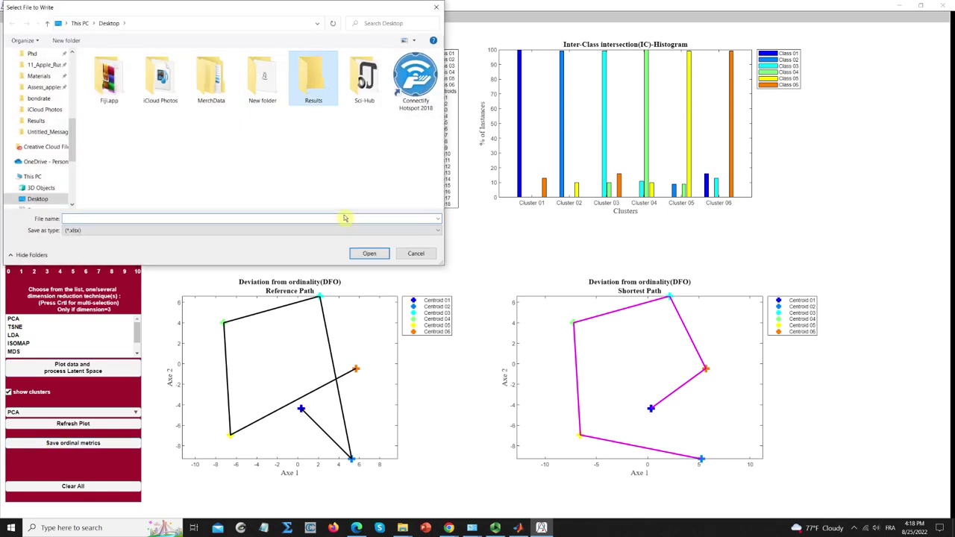
click(362, 253)
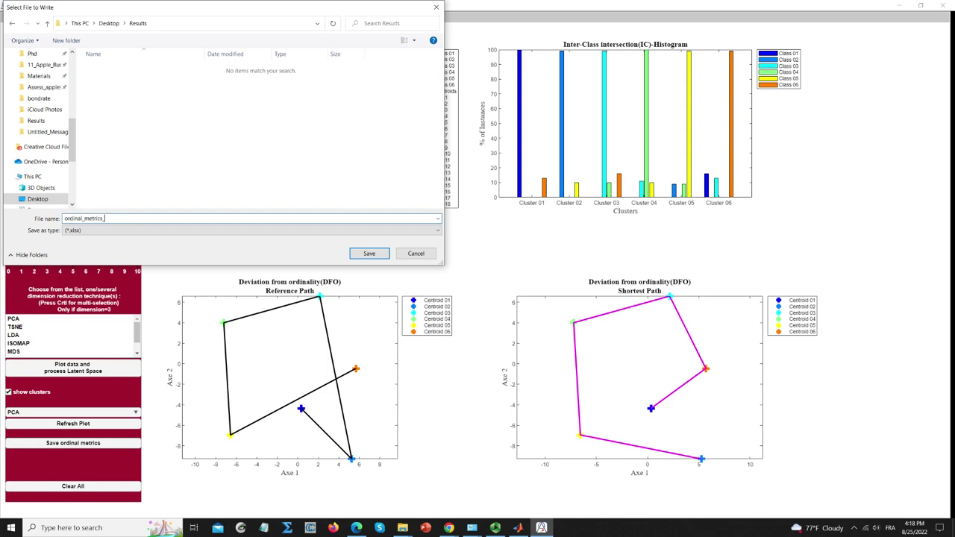
click(358, 255)
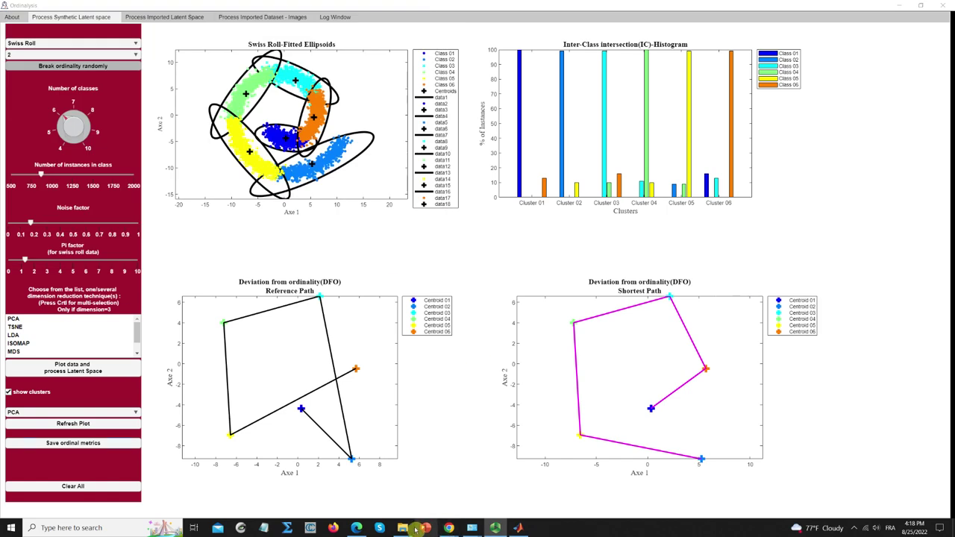
Open ordinal_metrics_synth from the Results folder in Excel and examine its data name, IC and DFO metric columns.
mouse_move(403, 528)
click(529, 497)
click(154, 103)
double_click(154, 103)
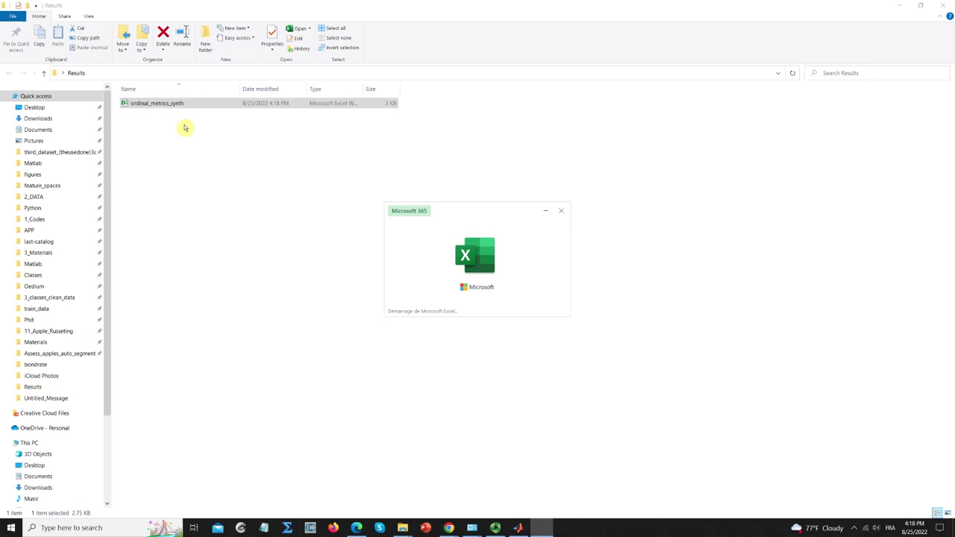
click(54, 135)
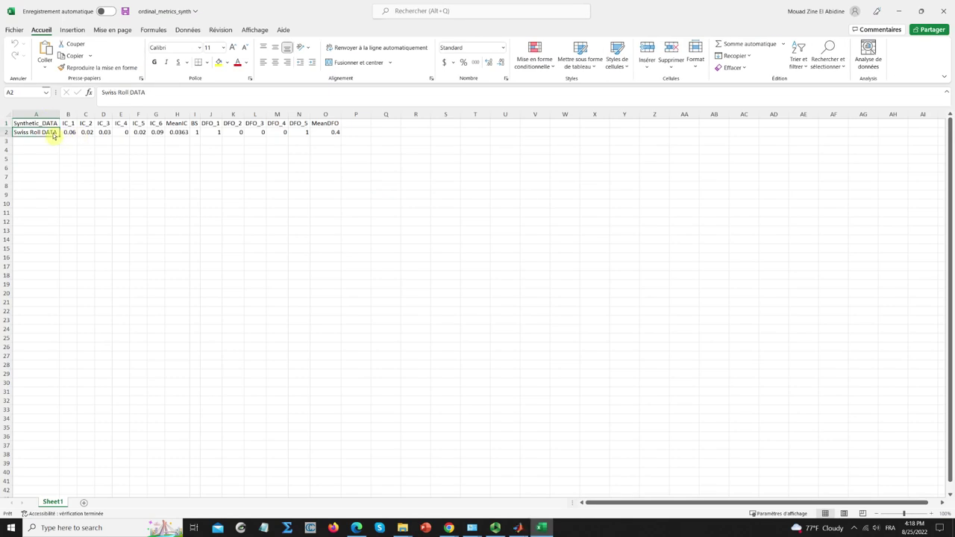
drag(72, 127, 177, 133)
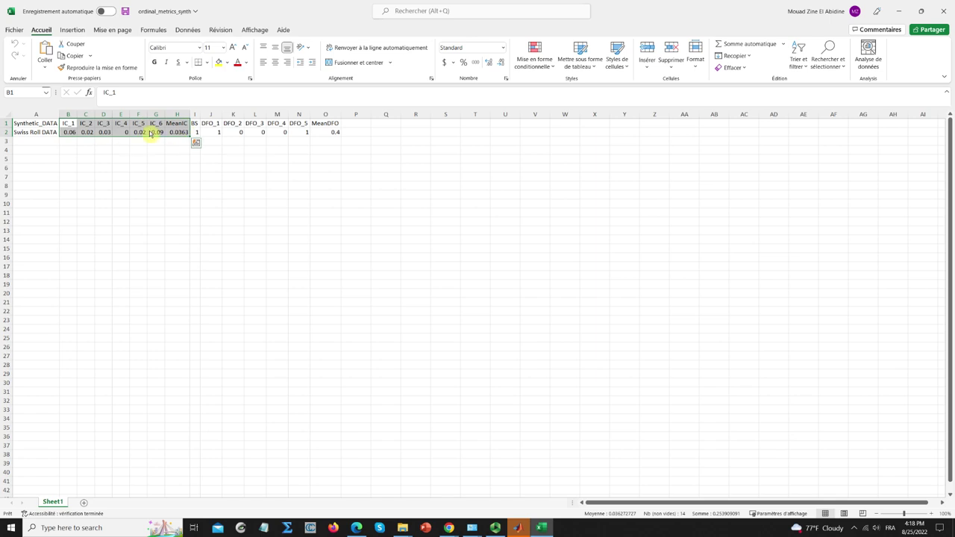
drag(211, 124, 324, 136)
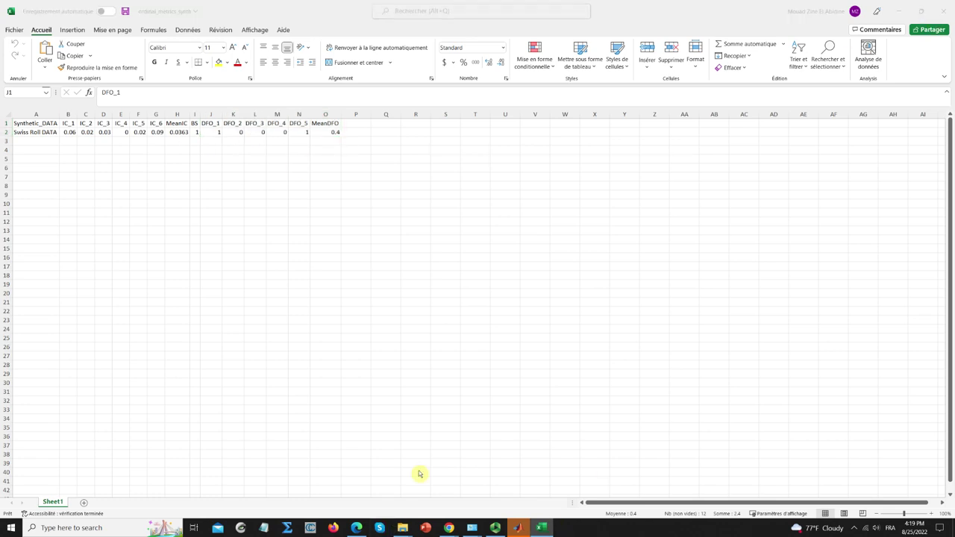
Switch back to Ordinalysis and load the car dataset's feature space from the feature_spaces folder for imported latent space processing.
key(super+Tab)
click(784, 171)
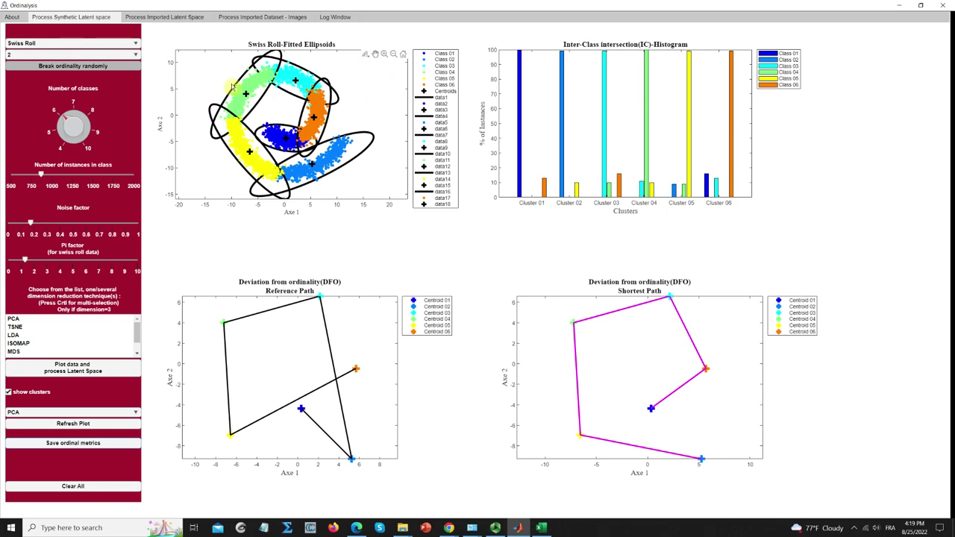
click(181, 20)
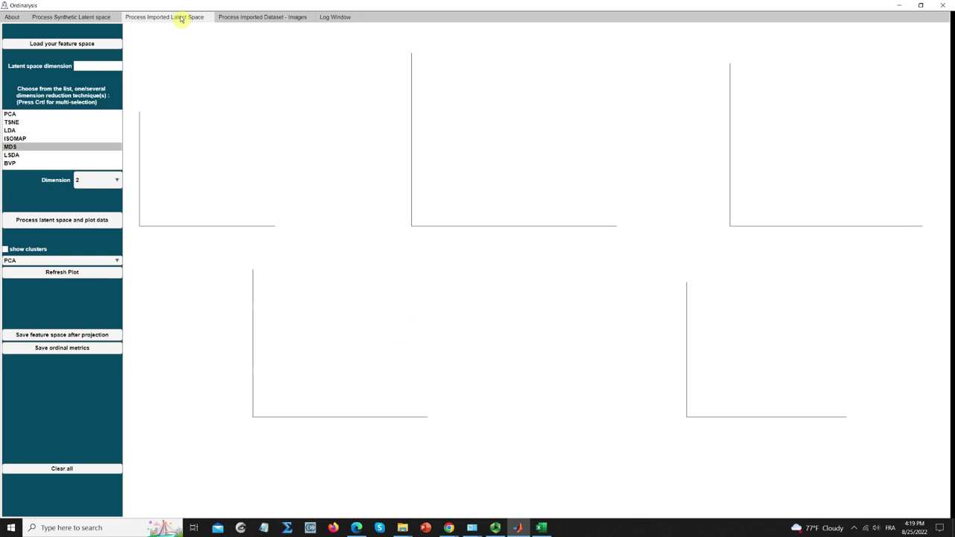
click(111, 48)
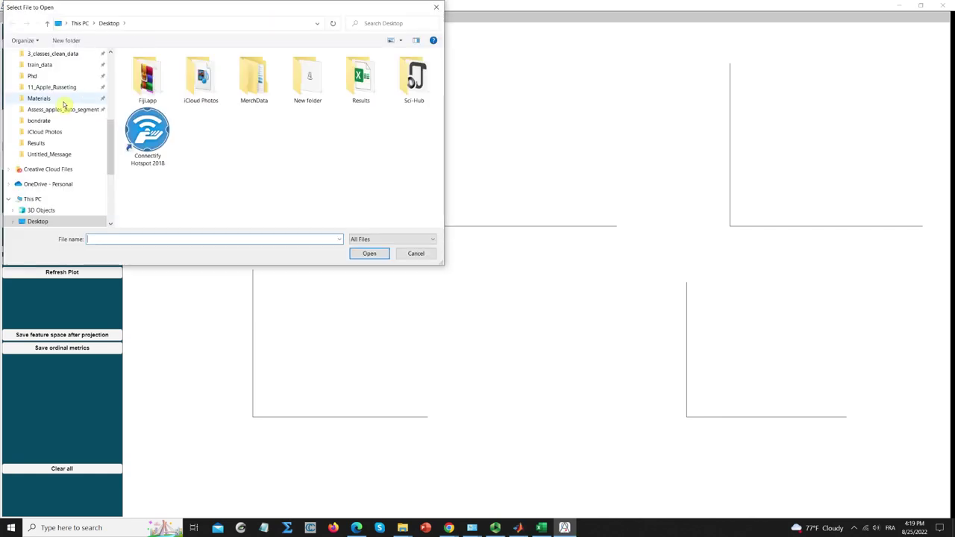
scroll(46, 71, up, 4)
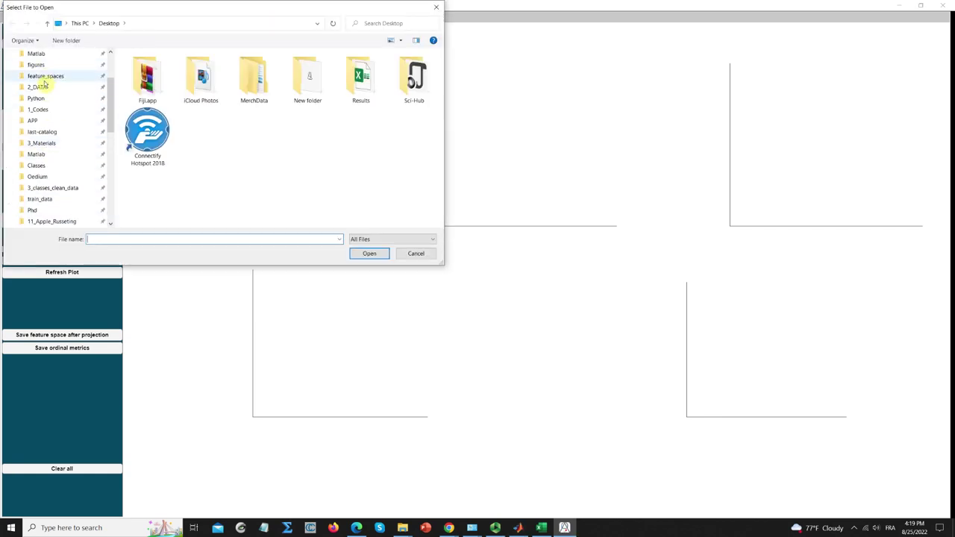
click(45, 78)
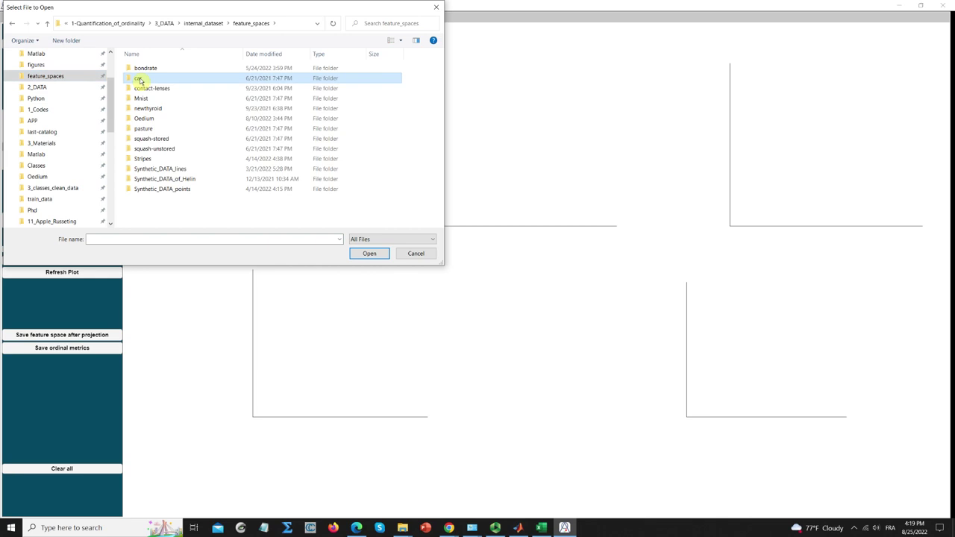
double_click(140, 82)
click(144, 68)
click(368, 254)
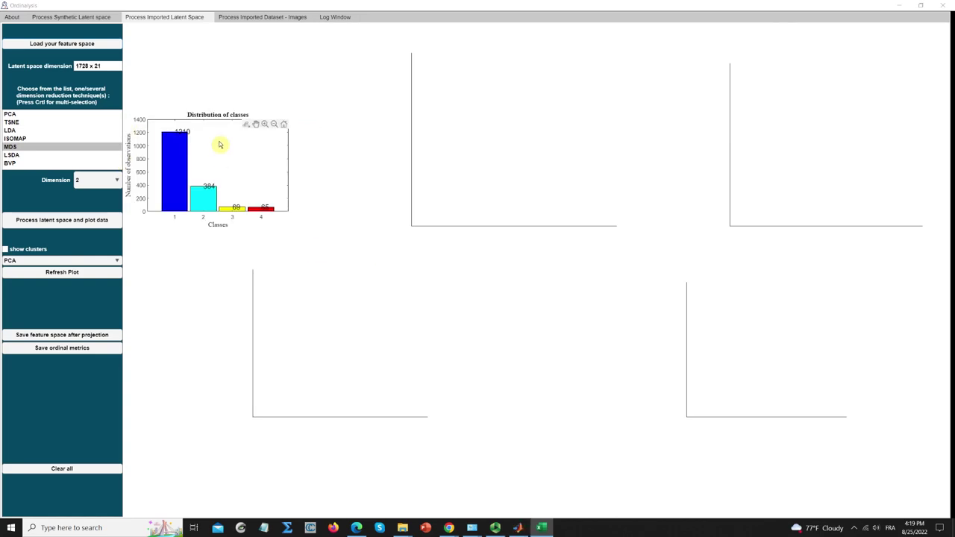
Process the car latent space with PCA and LDA reduced to 2 dimensions and plot the data.
click(26, 114)
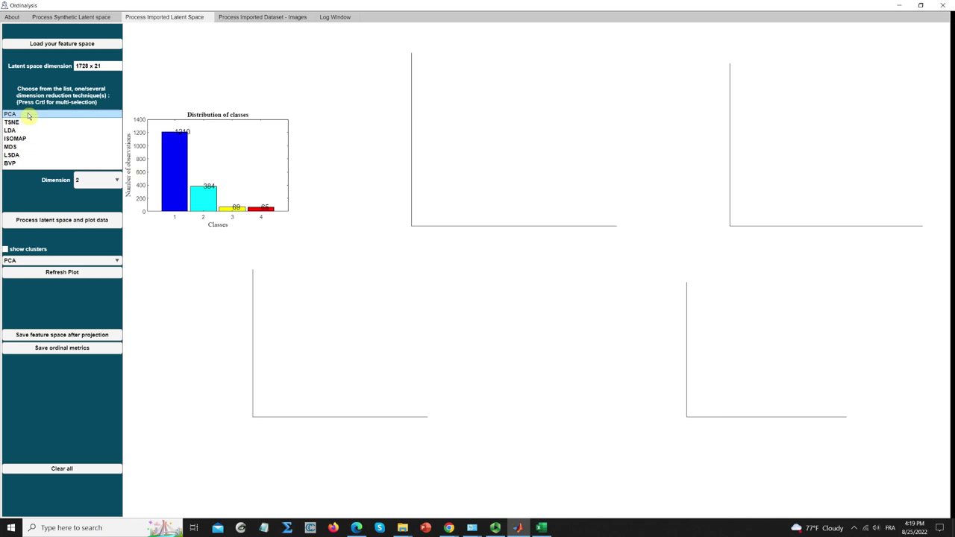
ctrl+click(14, 162)
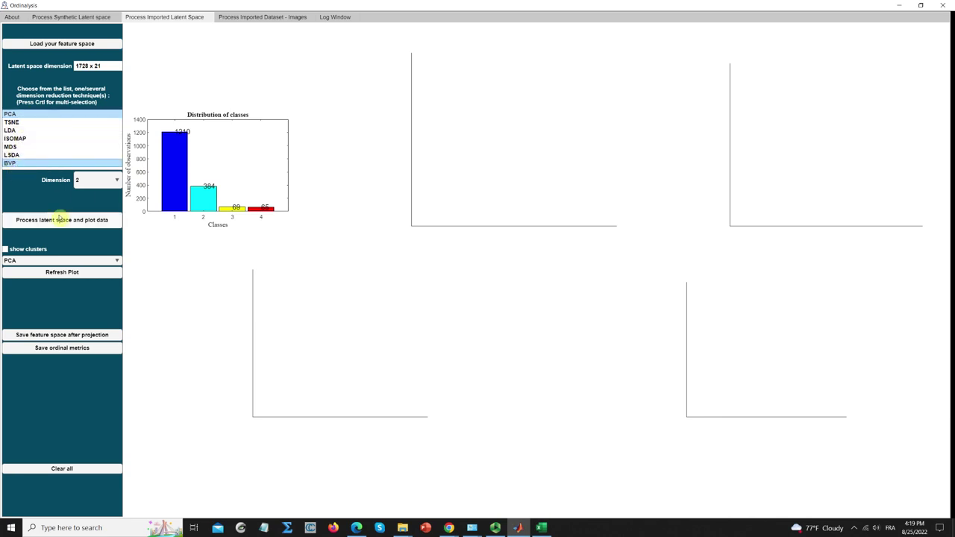
click(24, 113)
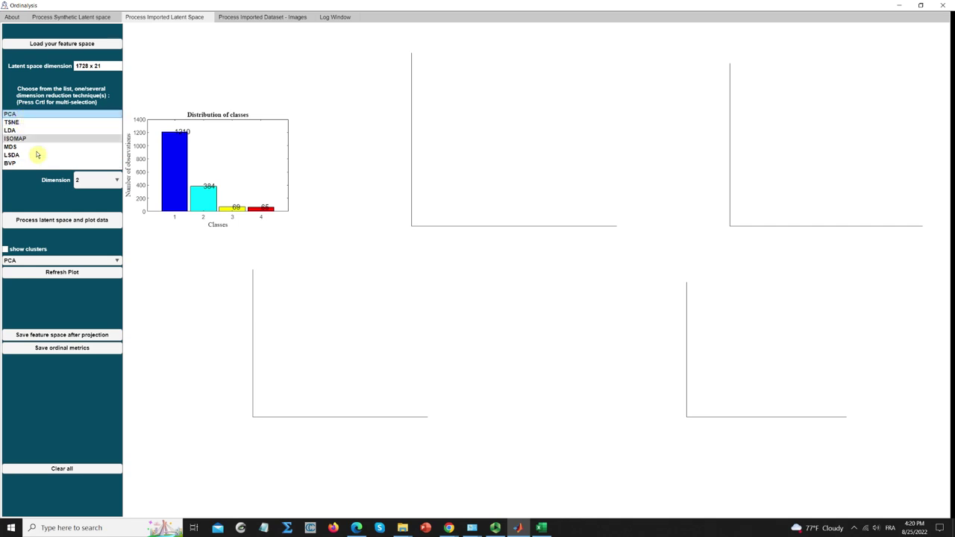
ctrl+click(25, 132)
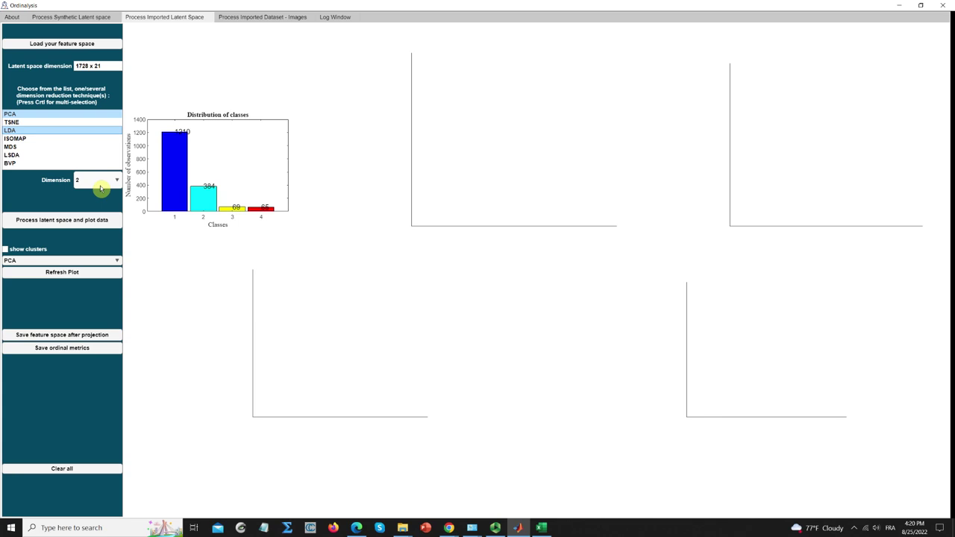
triple_click(99, 67)
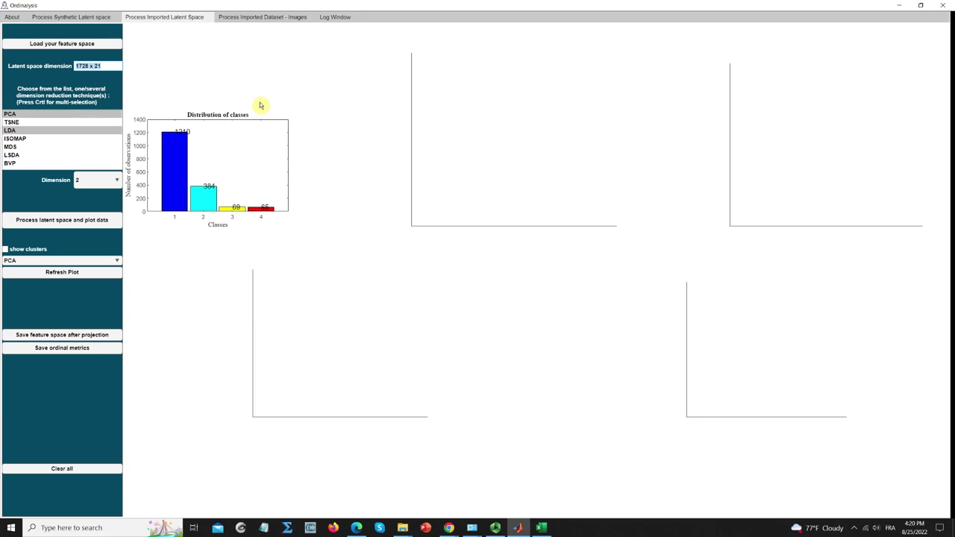
click(57, 221)
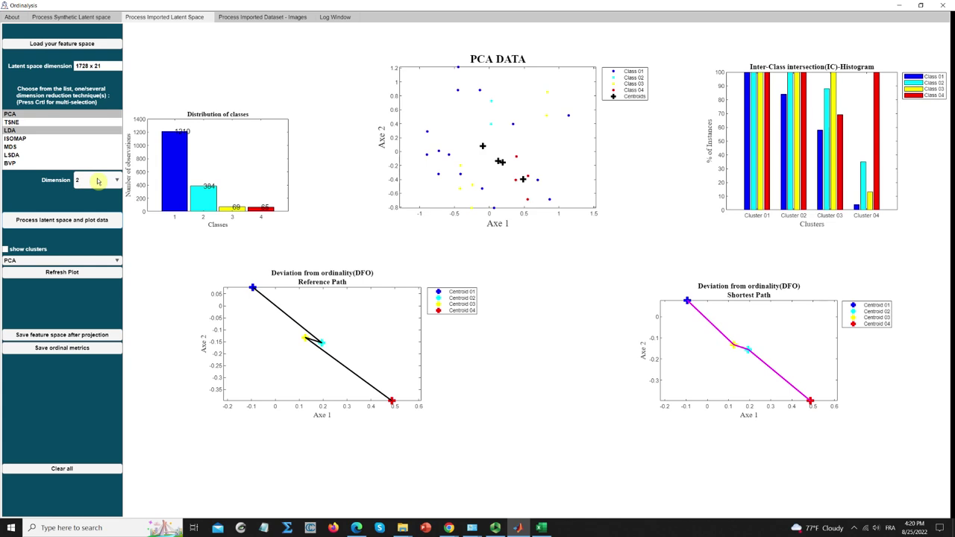
Switch the displayed projection of the car feature space to LDA and refresh the plots.
ctrl+click(34, 131)
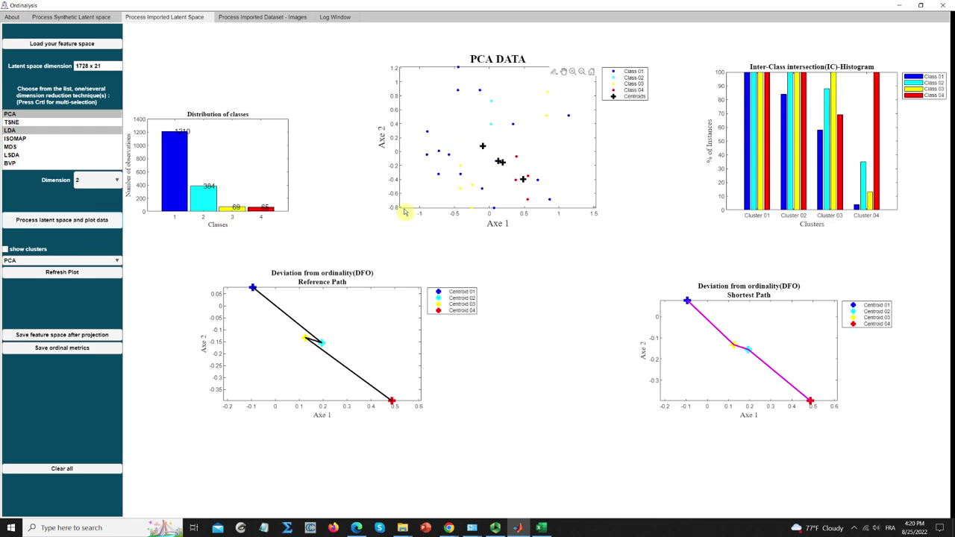
click(83, 260)
click(71, 281)
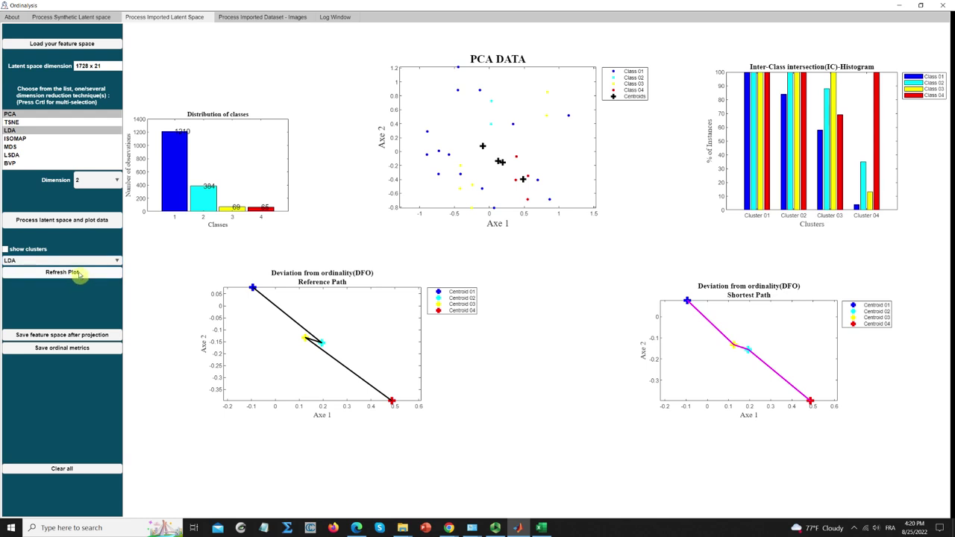
click(59, 270)
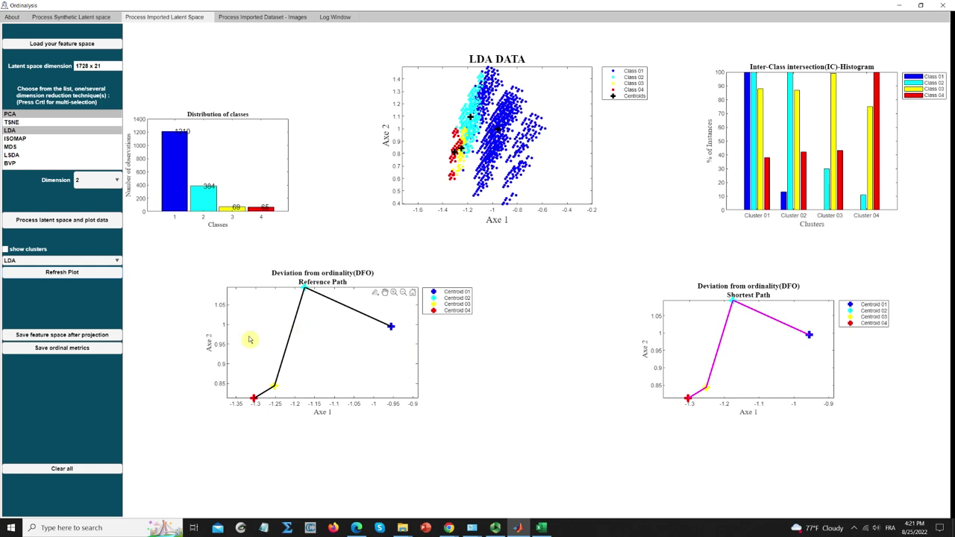
Save the projected feature space as the xlsx file fs_real in the Results folder on the Desktop.
click(77, 335)
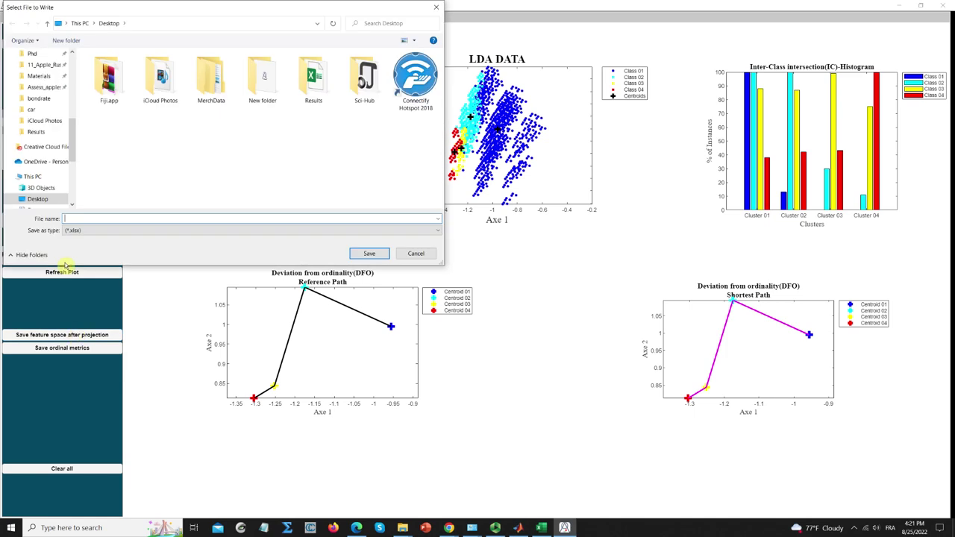
double_click(329, 89)
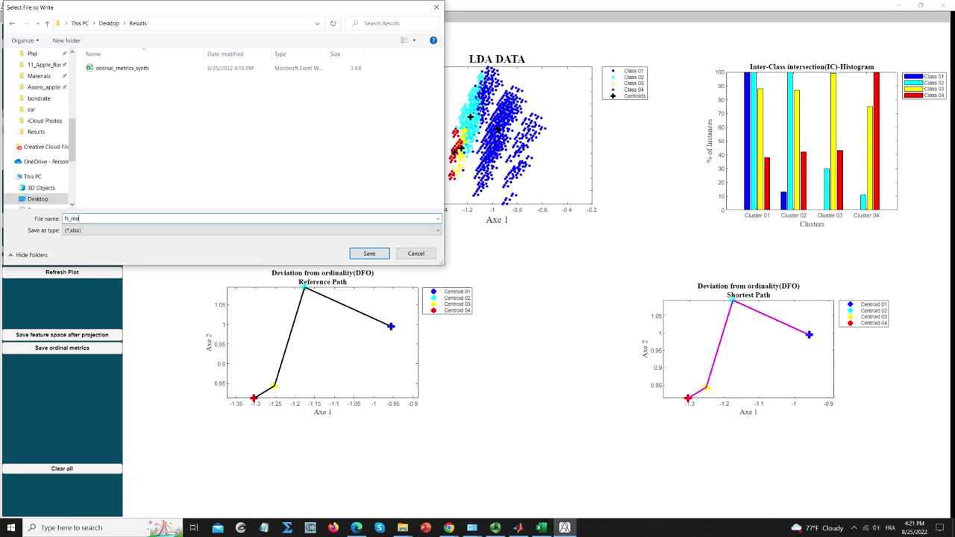
click(365, 253)
Open fs_real from the Results folder in Excel and examine the coordinates in its PCA and LDA sheets.
key(alt+Tab)
click(138, 104)
double_click(139, 105)
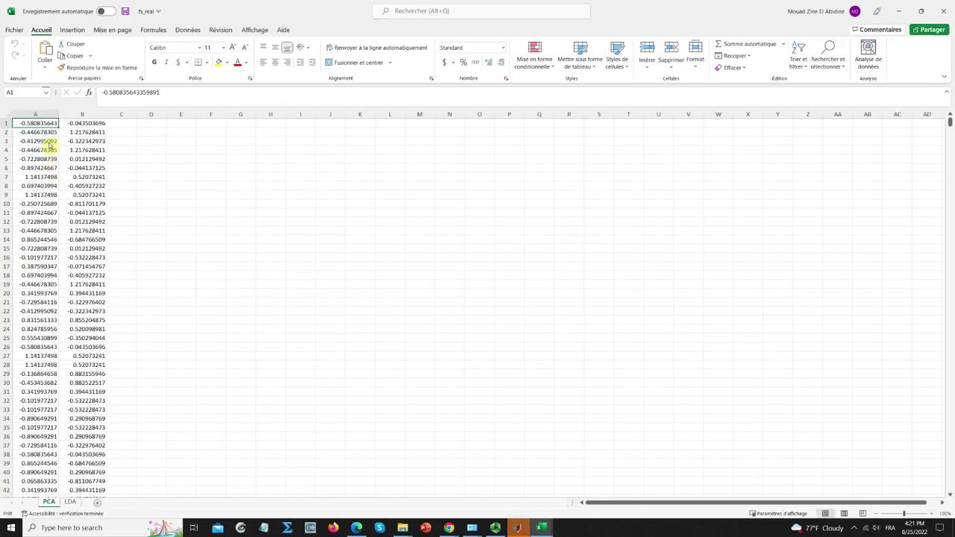
click(70, 502)
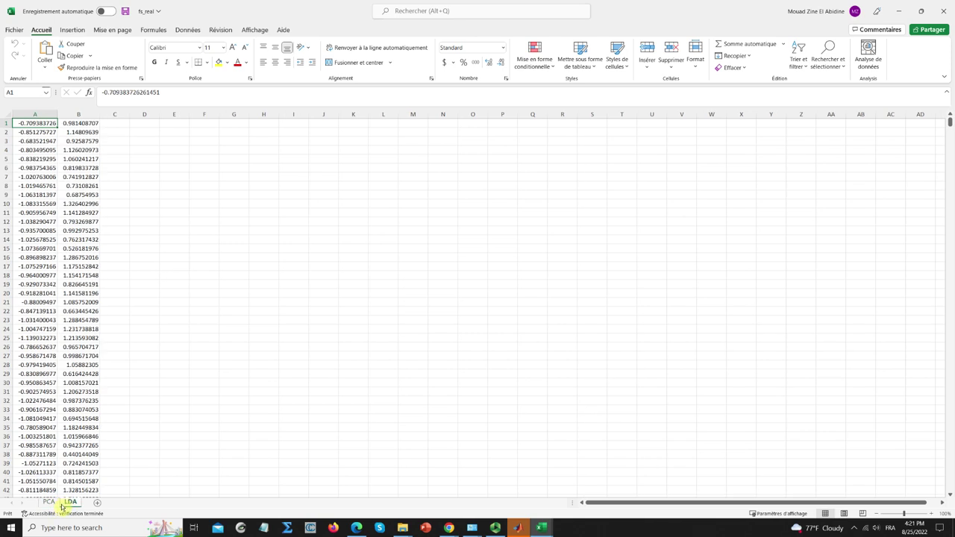
Switch back to Ordinalysis and load the 3_classes_clean_data folder as the training dataset for imported image processing.
key(super+Tab)
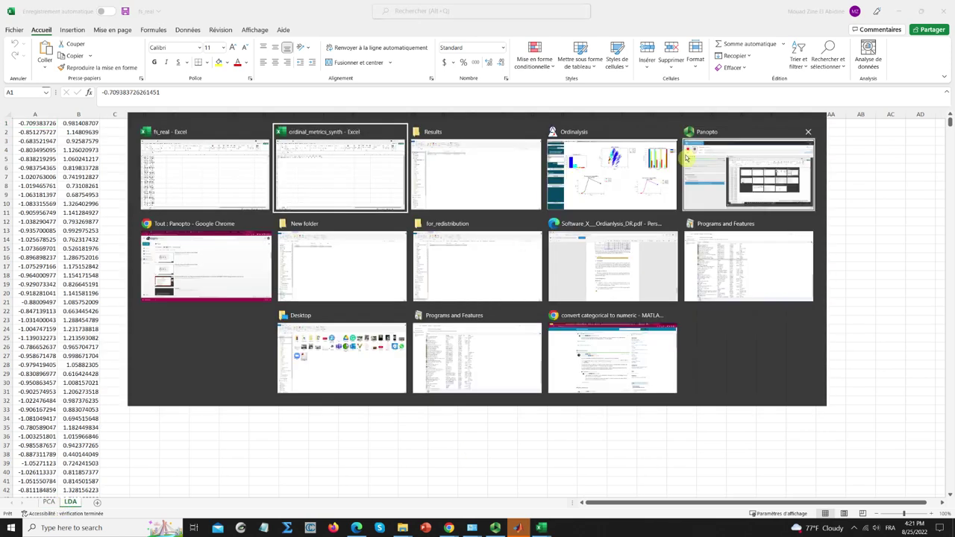
click(646, 164)
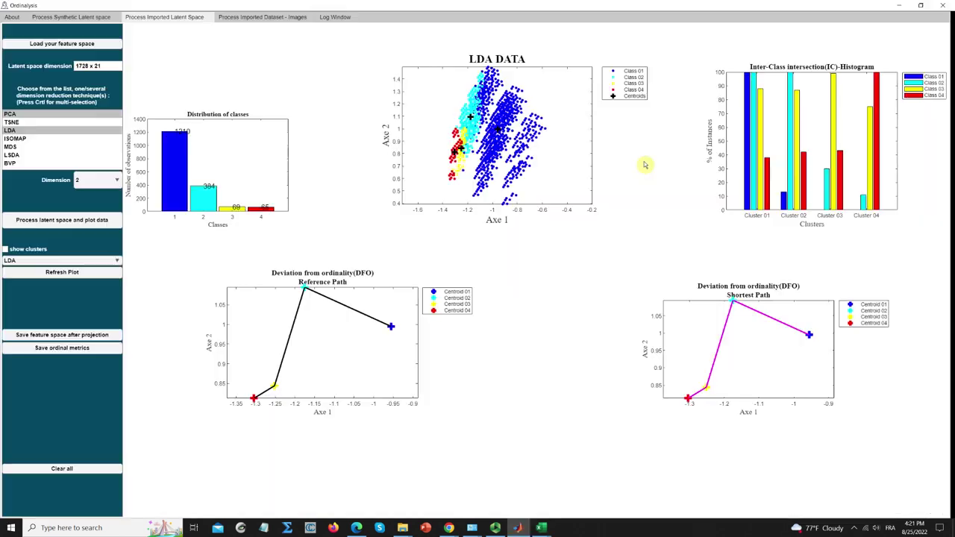
click(237, 18)
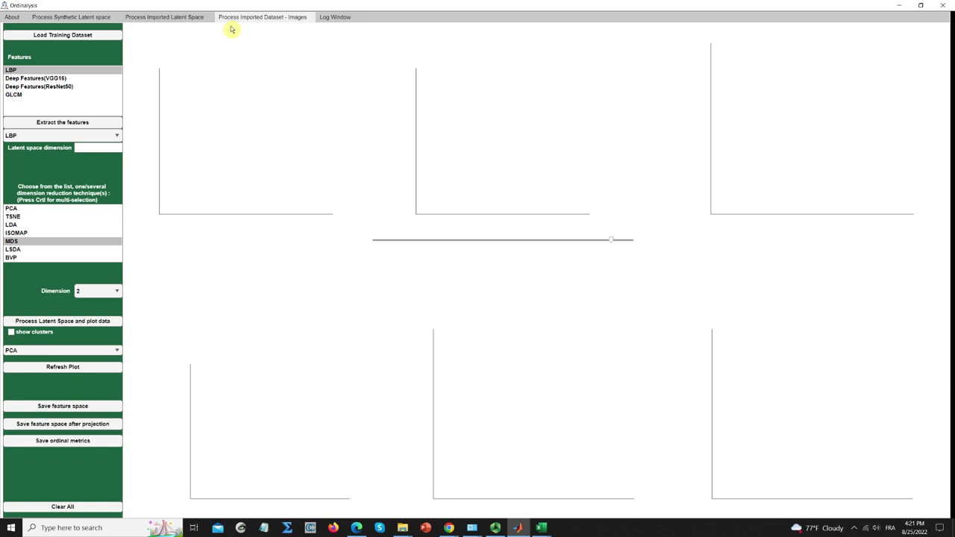
click(96, 37)
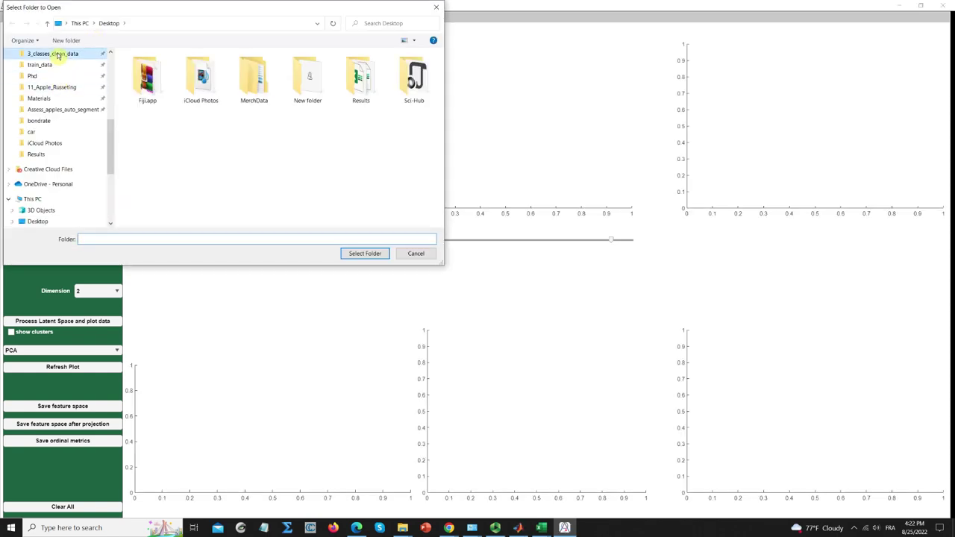
click(52, 54)
click(365, 253)
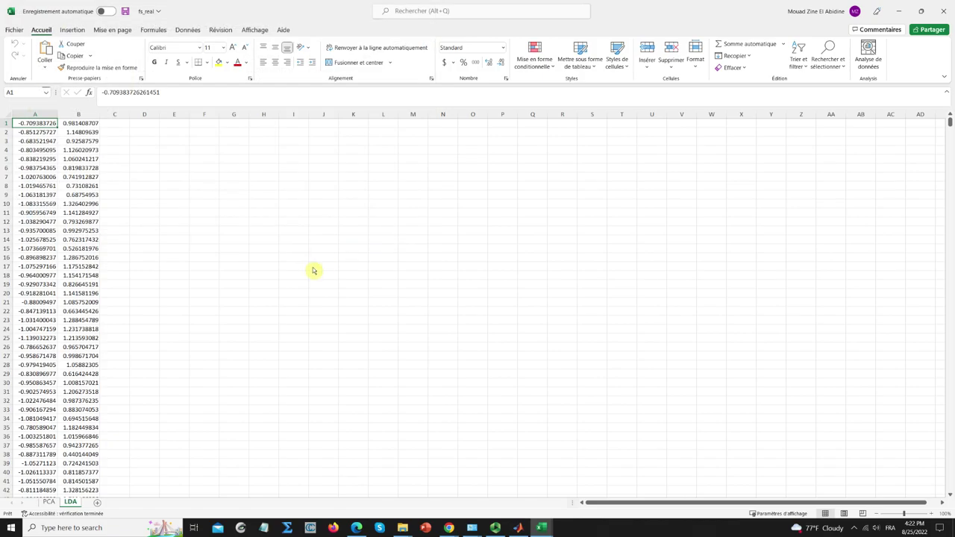
key(super+Tab)
click(298, 259)
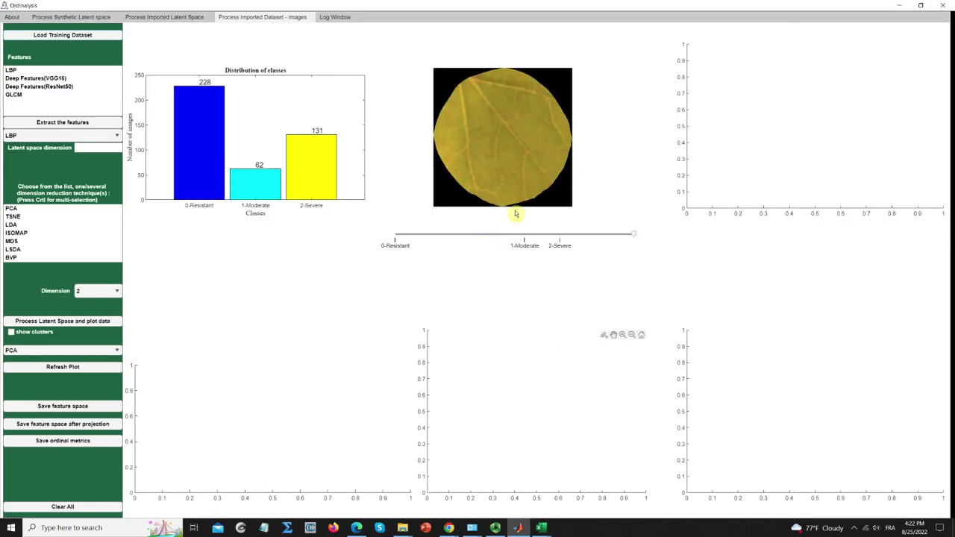
Browse sample leaf images from different severity classes of the loaded dataset.
click(460, 239)
click(577, 236)
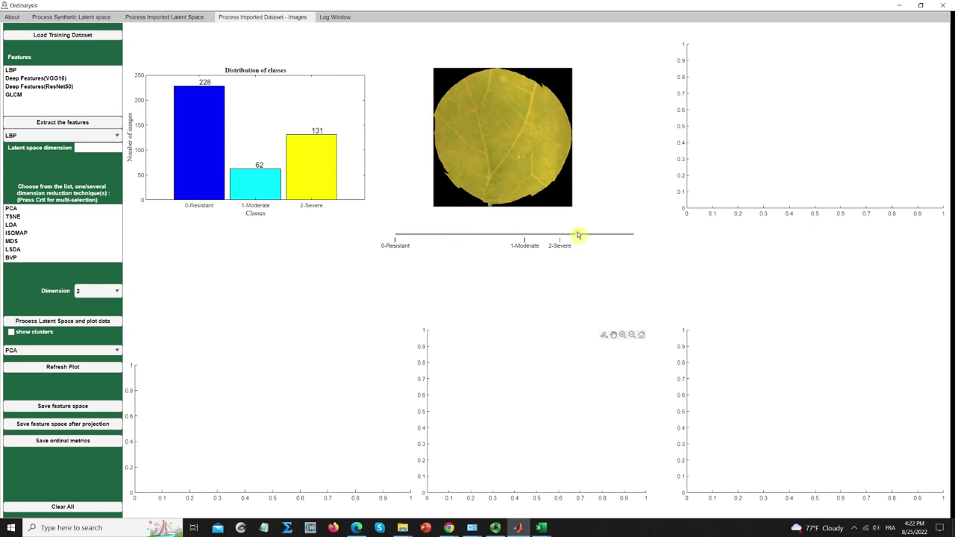
click(550, 238)
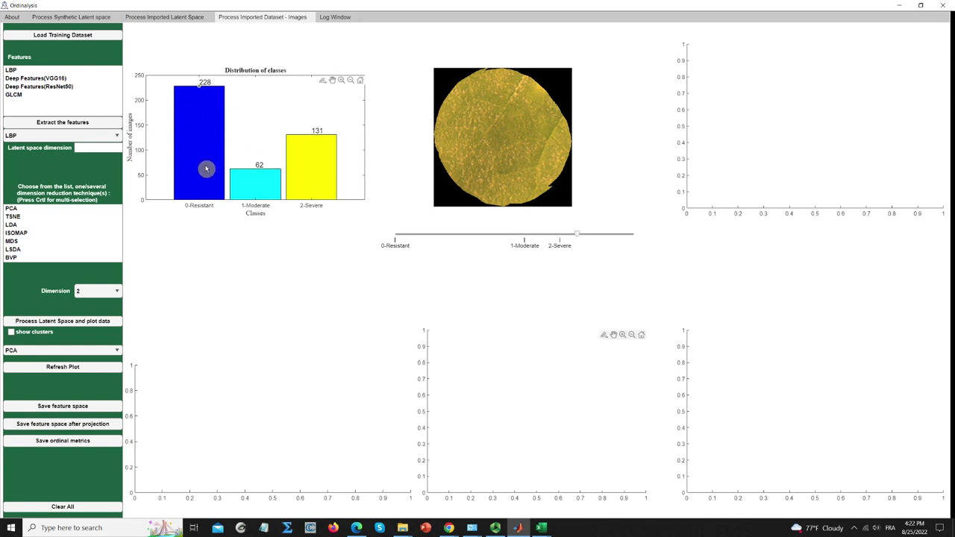
Choose LBP as the feature type and extract the features from the leaf images.
click(22, 78)
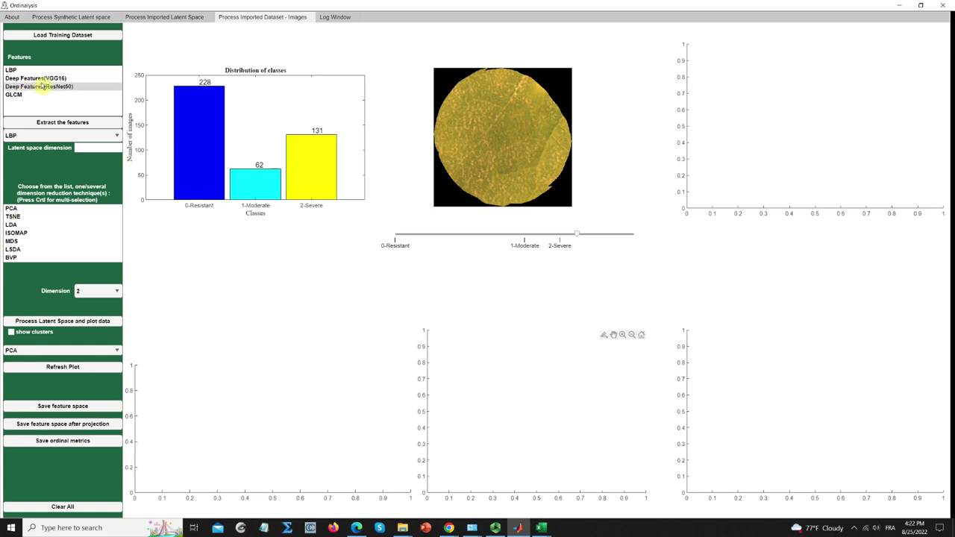
click(37, 73)
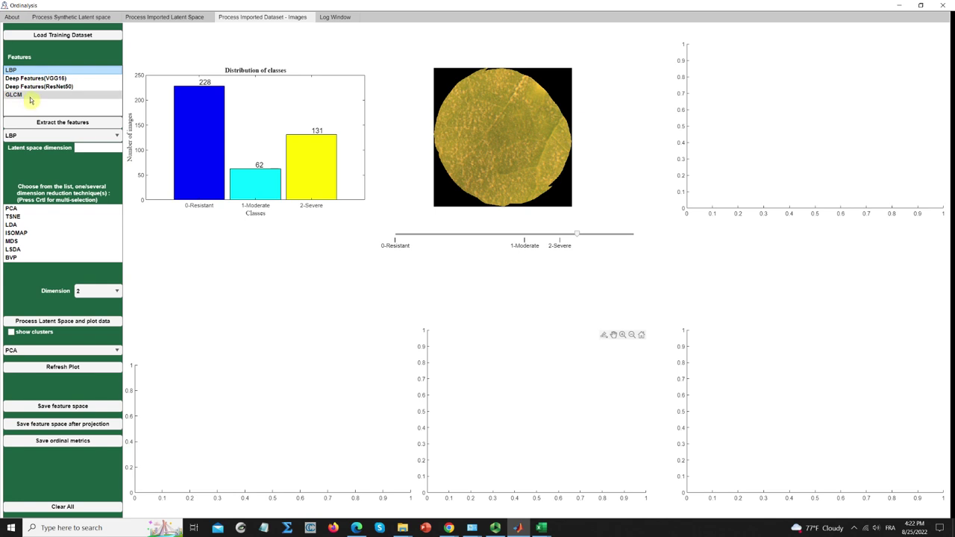
click(30, 96)
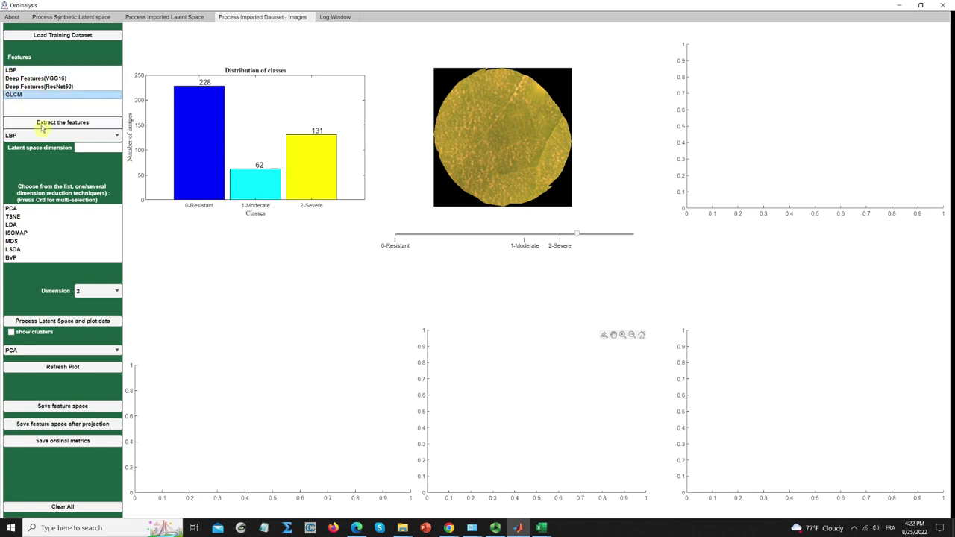
click(43, 71)
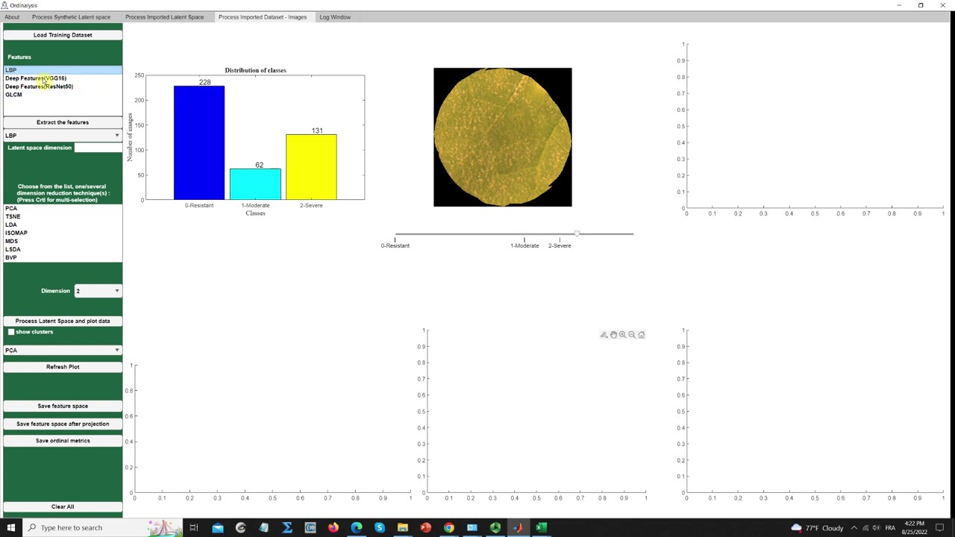
click(62, 124)
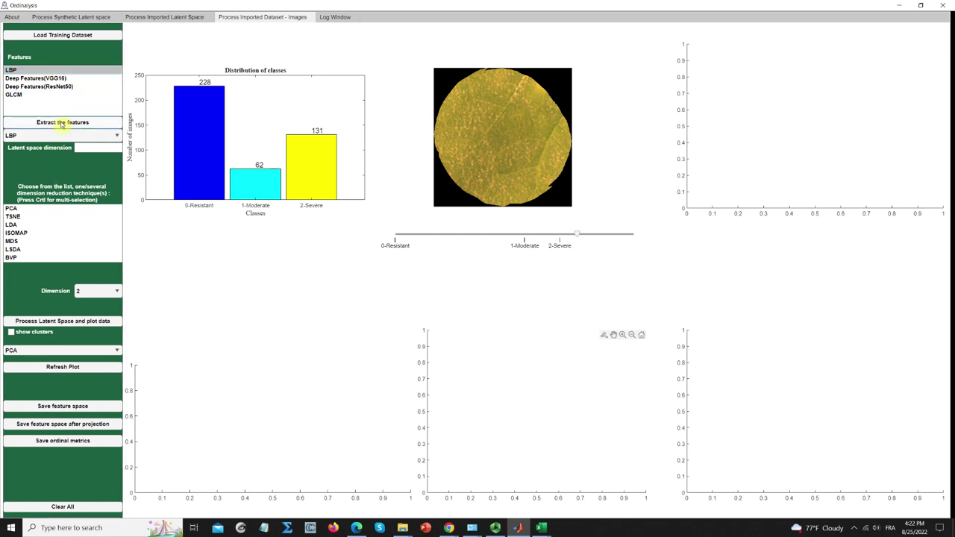
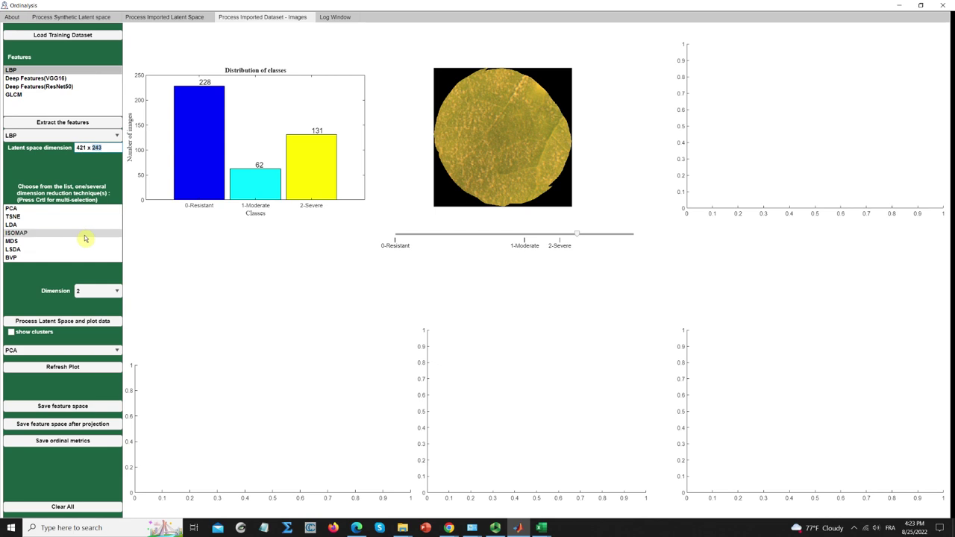
Process the LBP latent space with PCA and BVP reduced to 2 dimensions and plot the data.
click(68, 209)
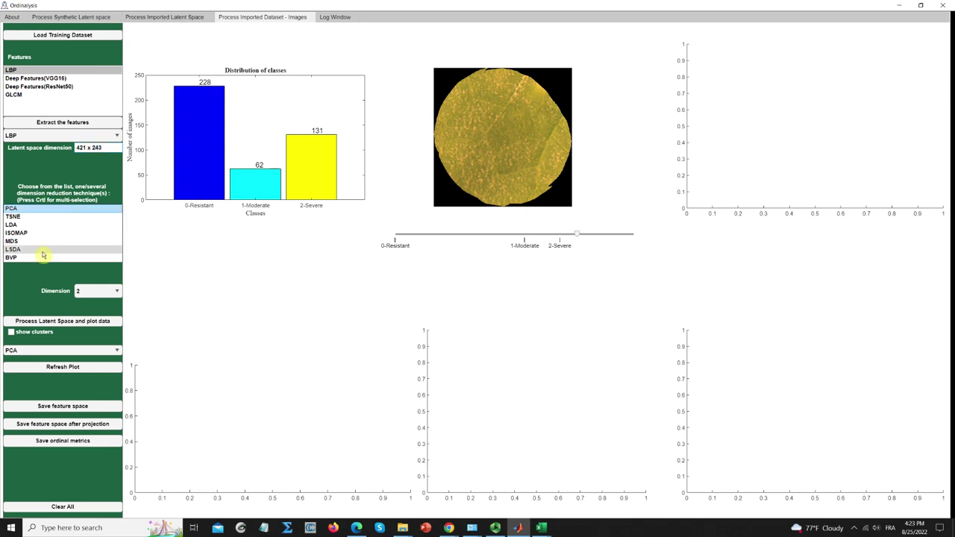
ctrl+click(36, 259)
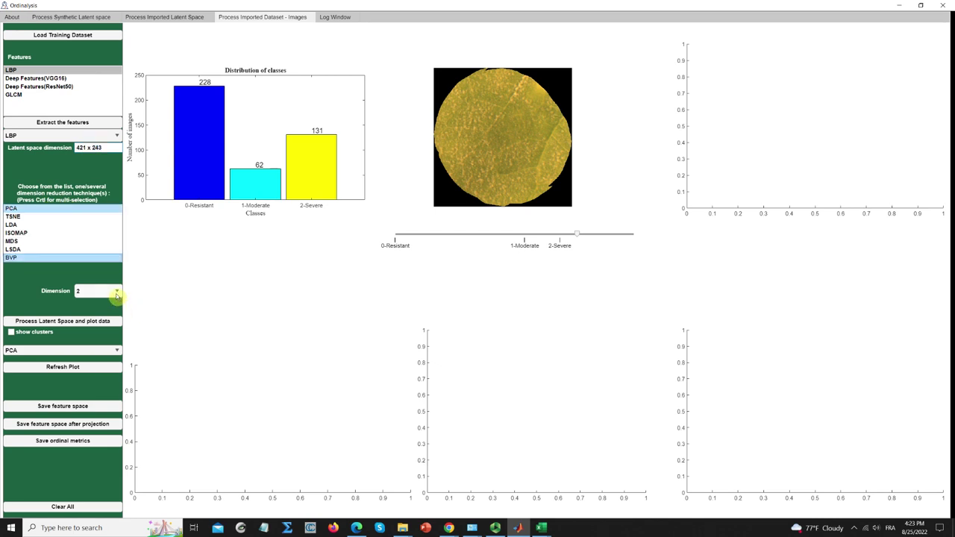
click(102, 322)
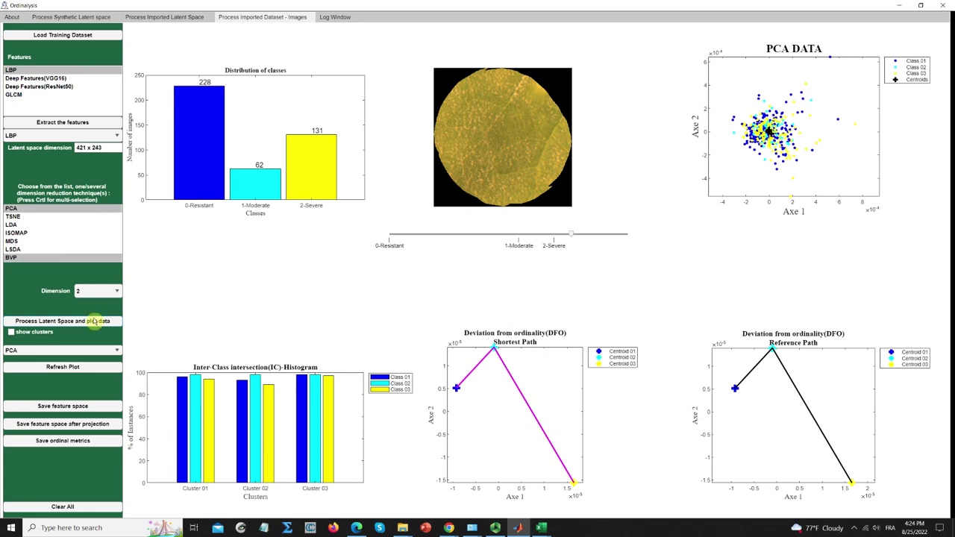
Switch the displayed projection of the LBP features to BVP and refresh the plots.
click(69, 350)
click(55, 378)
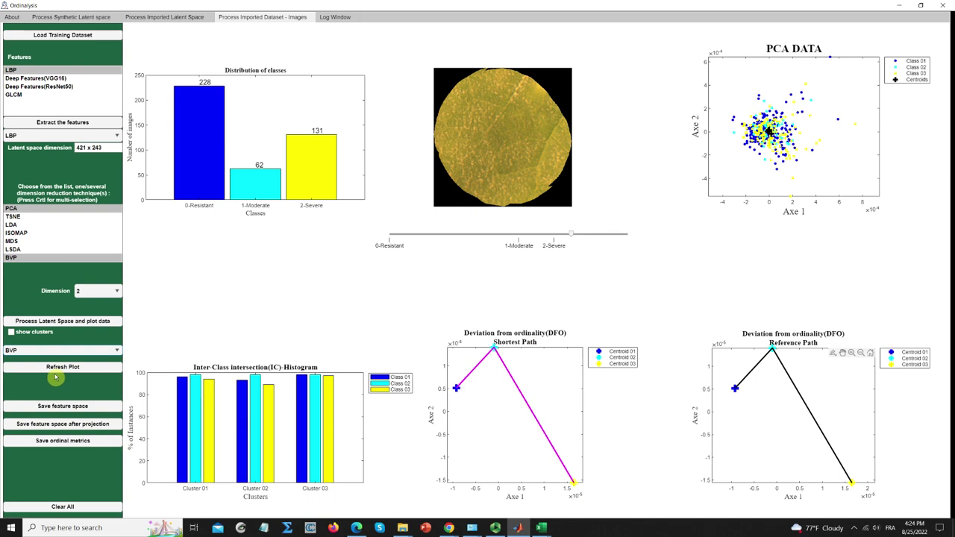
click(55, 371)
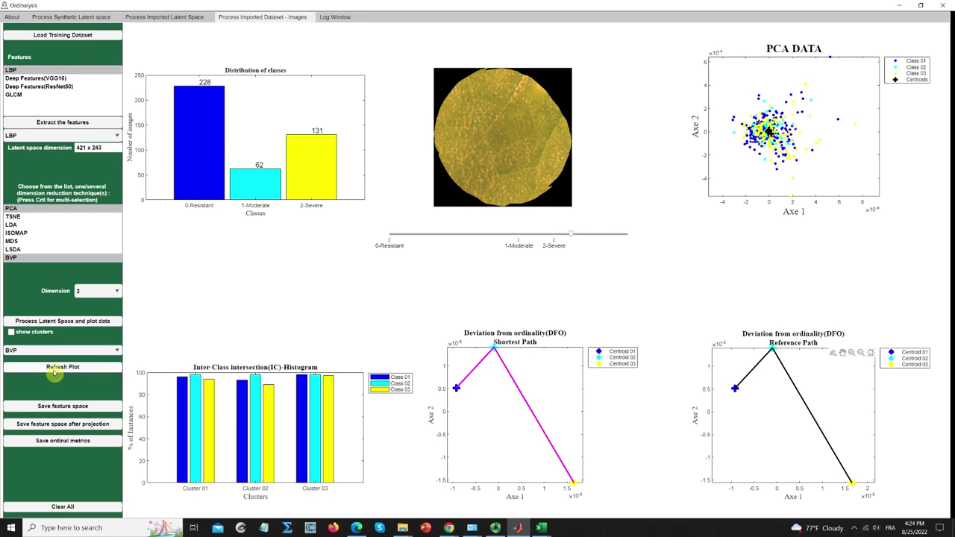
click(54, 375)
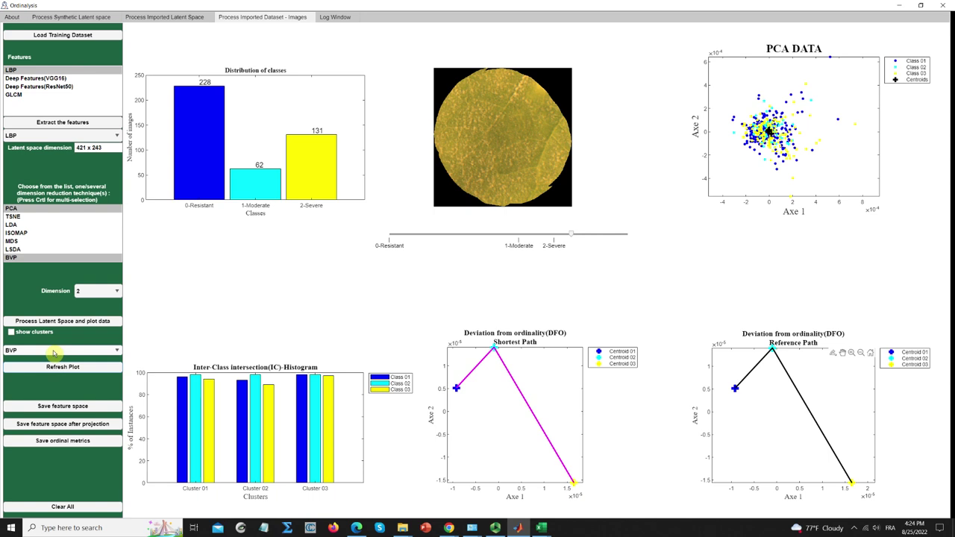
click(70, 375)
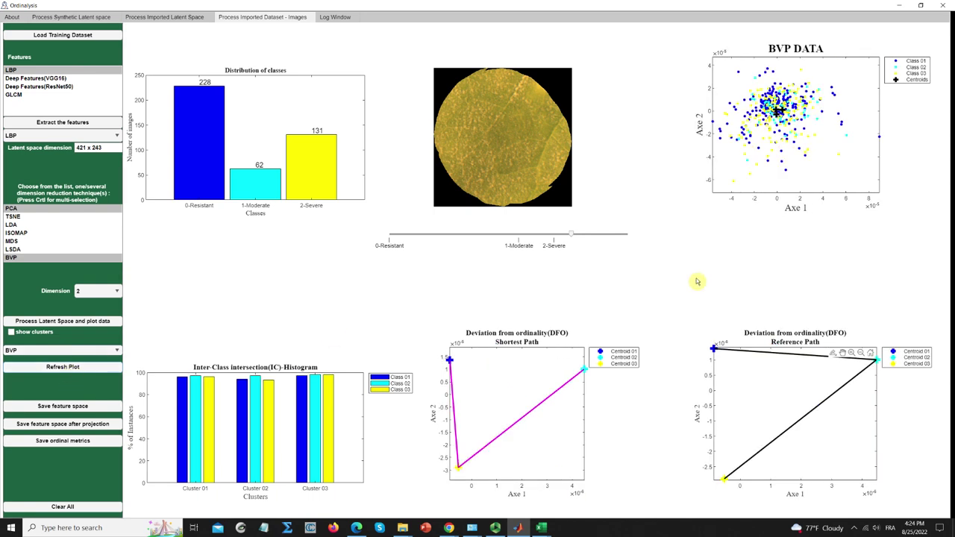
click(75, 408)
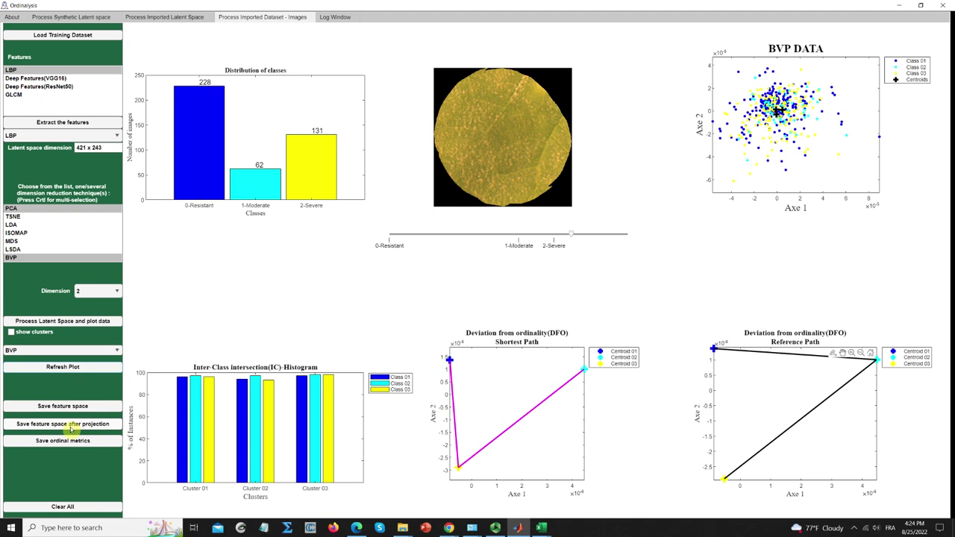
Refresh the processing log for the real data and examine its feature extraction, dimension reduction and plotting entries.
click(72, 427)
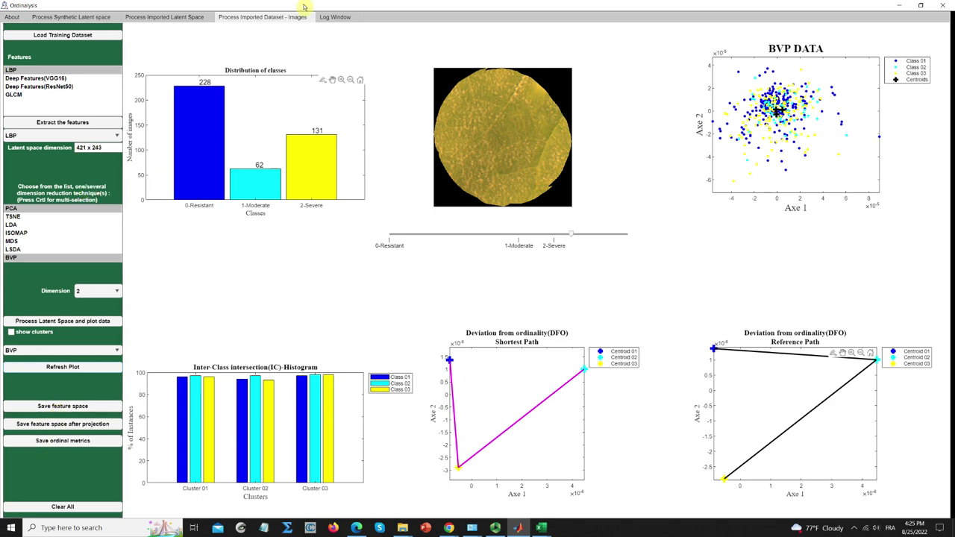
click(335, 17)
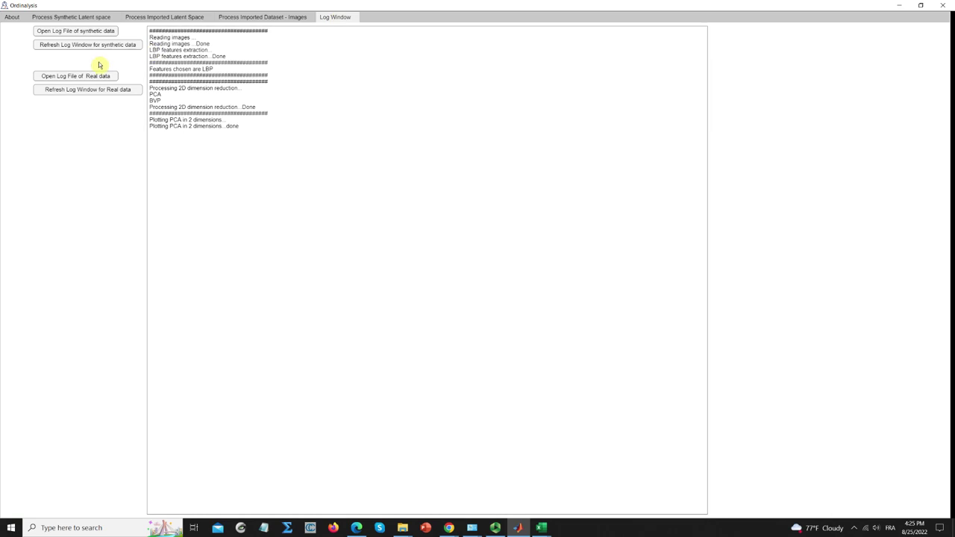
click(110, 96)
drag(152, 34, 251, 140)
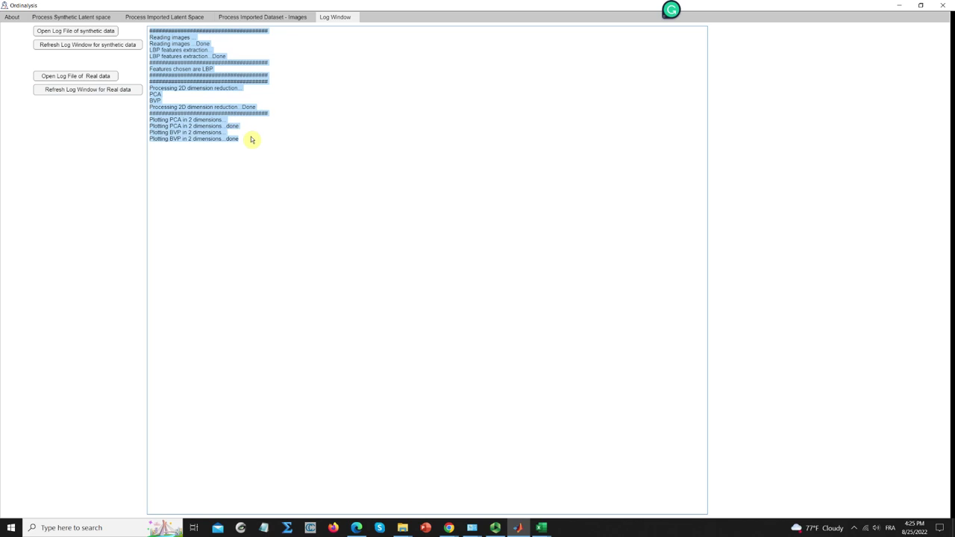
click(273, 127)
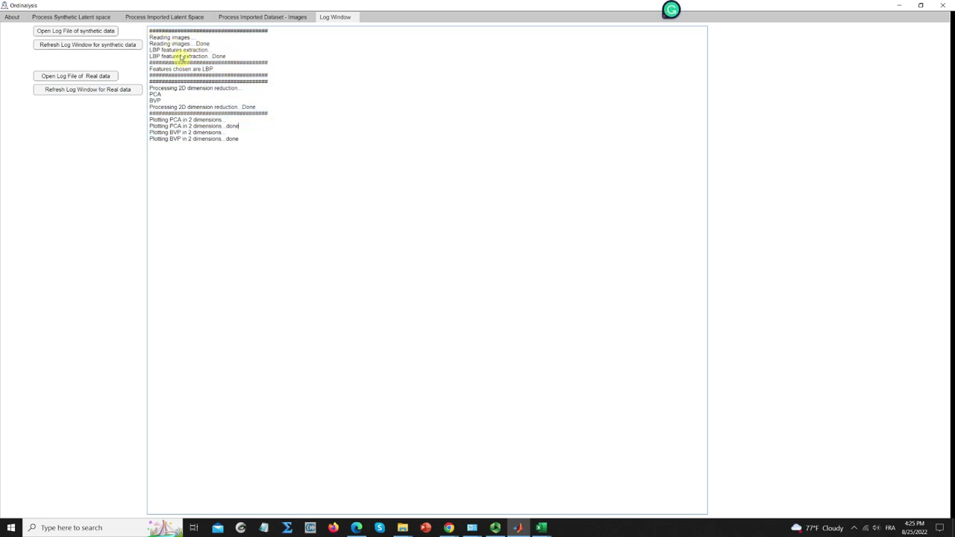
drag(218, 71, 152, 69)
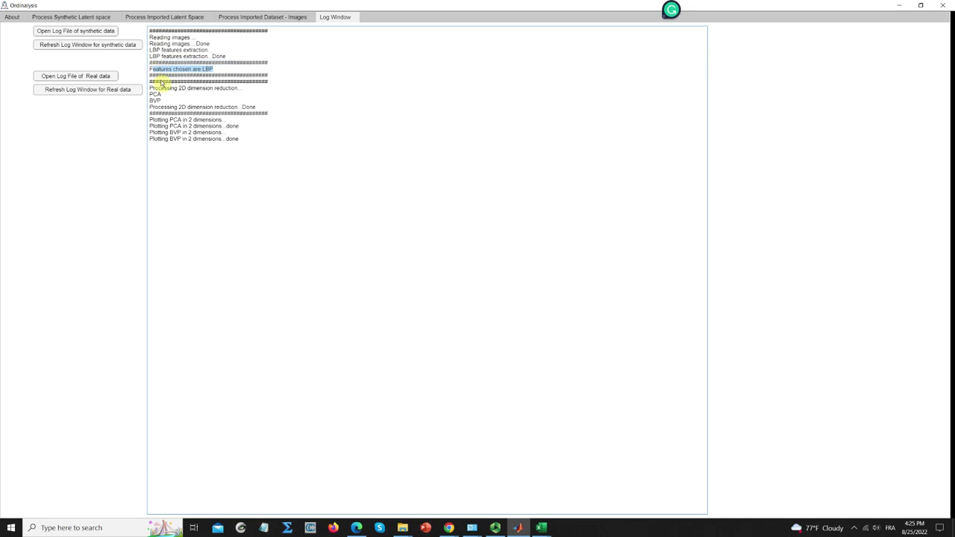
click(177, 122)
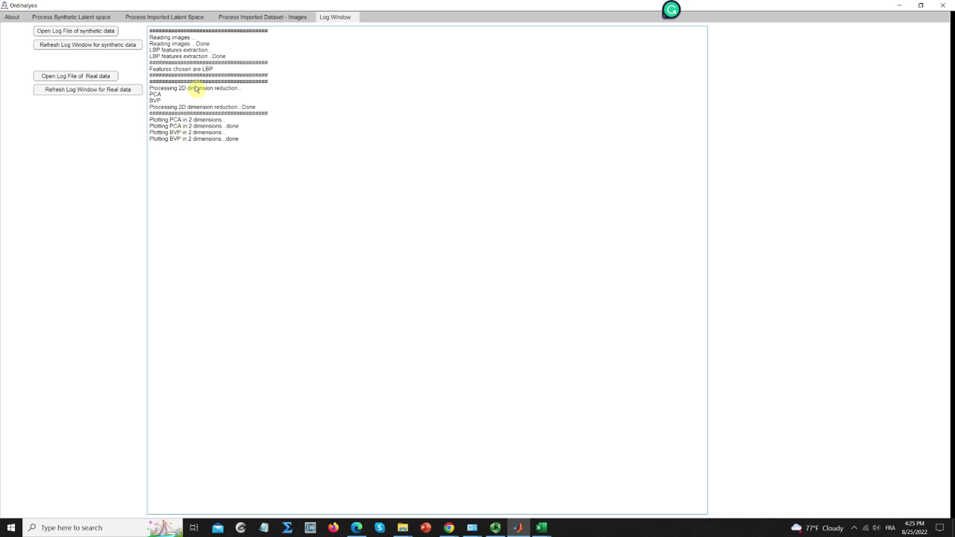
Refresh the log for the synthetic data and examine the Swiss Roll parameters, breaking ordinality option and results save location.
click(107, 46)
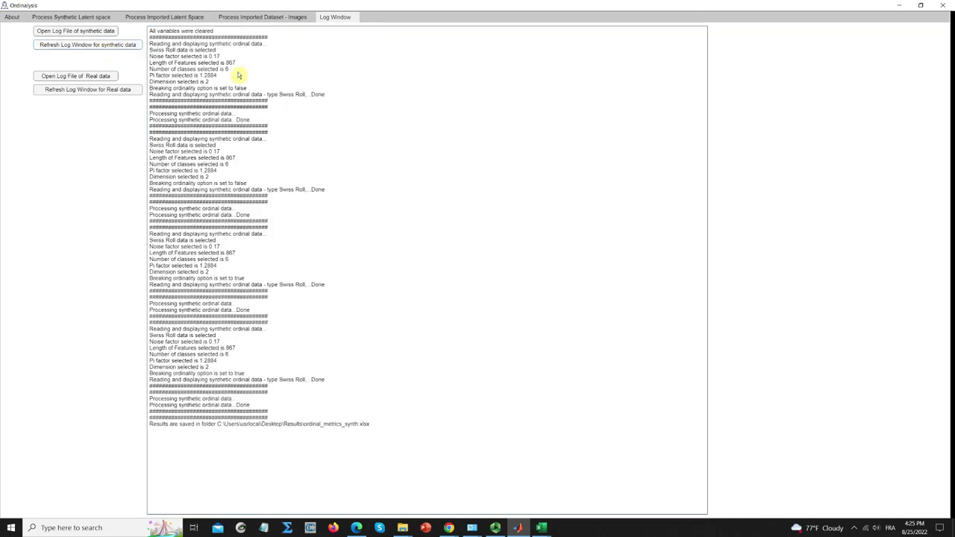
drag(150, 45, 325, 96)
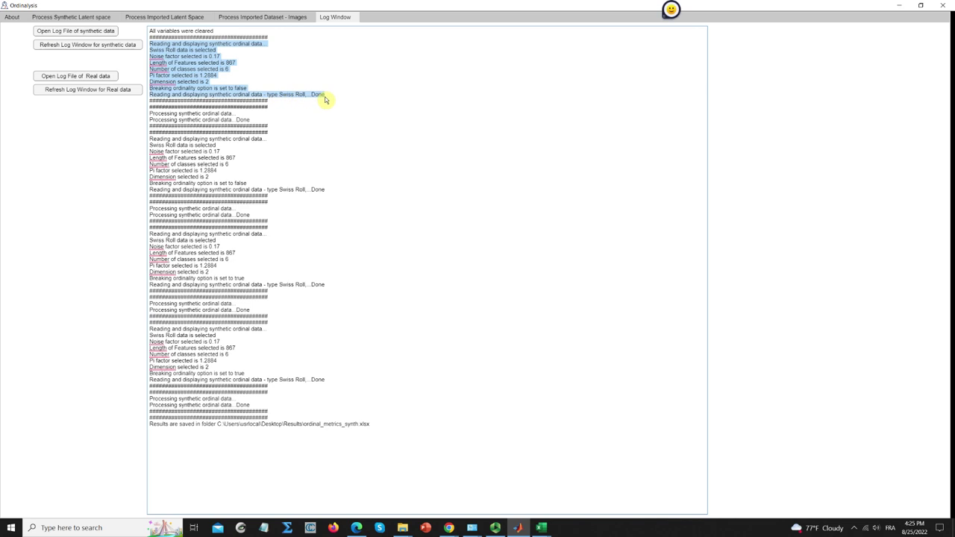
click(338, 196)
drag(318, 191, 150, 142)
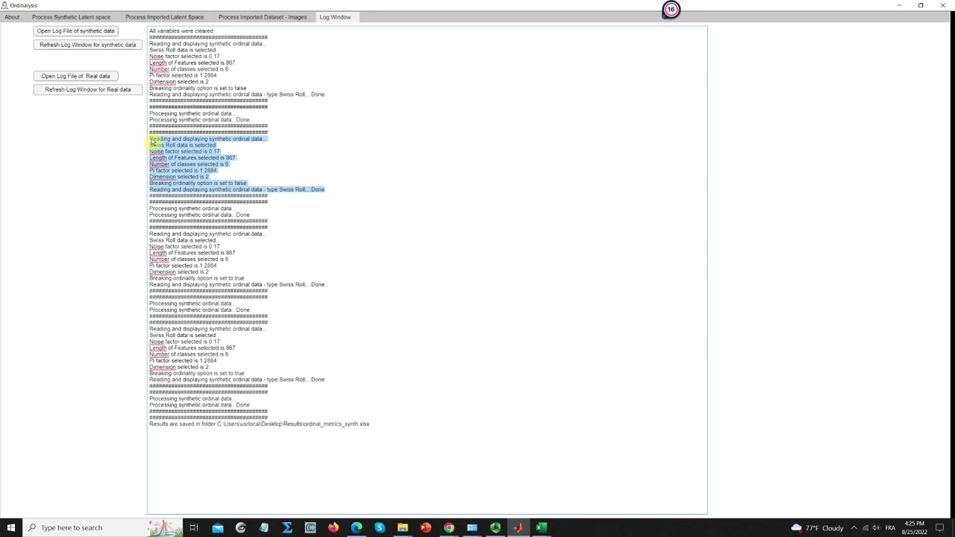
drag(247, 281, 182, 272)
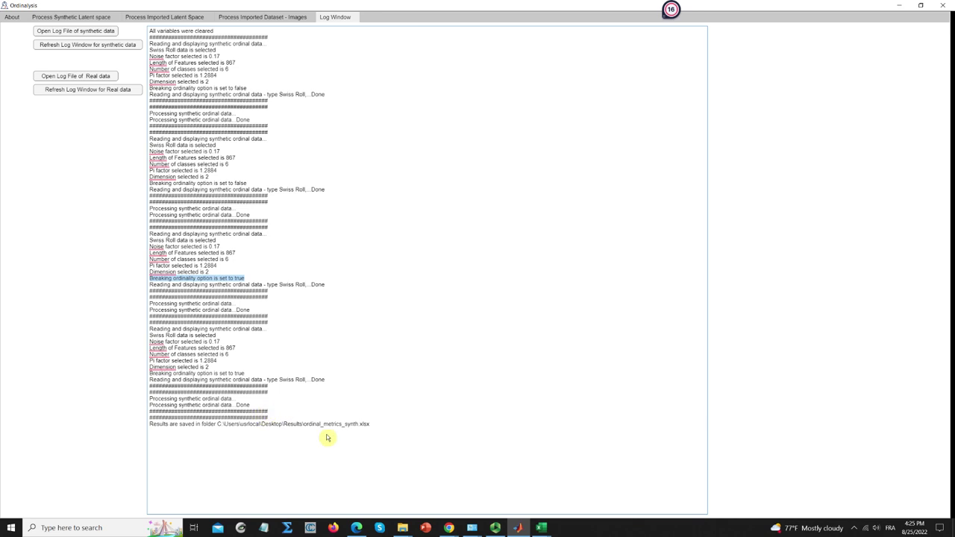
drag(373, 425, 150, 430)
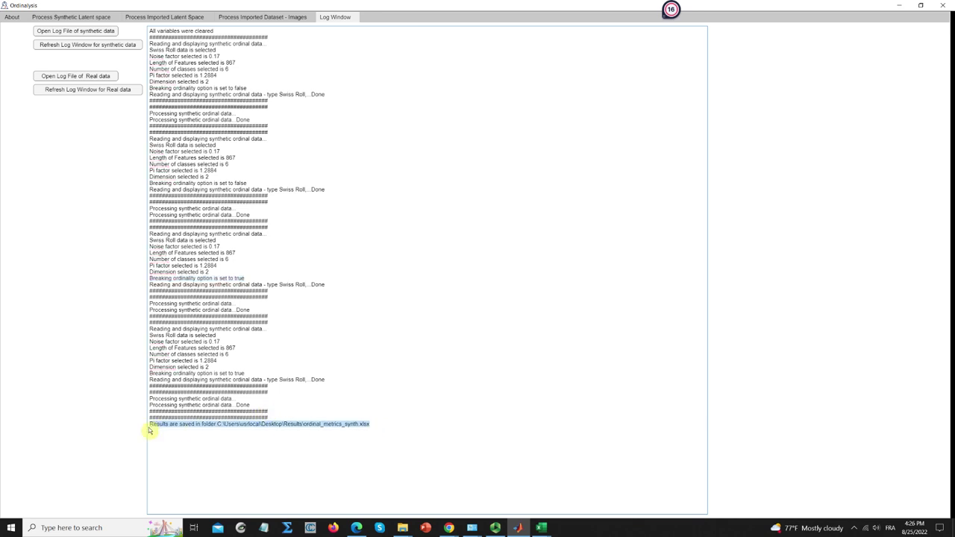